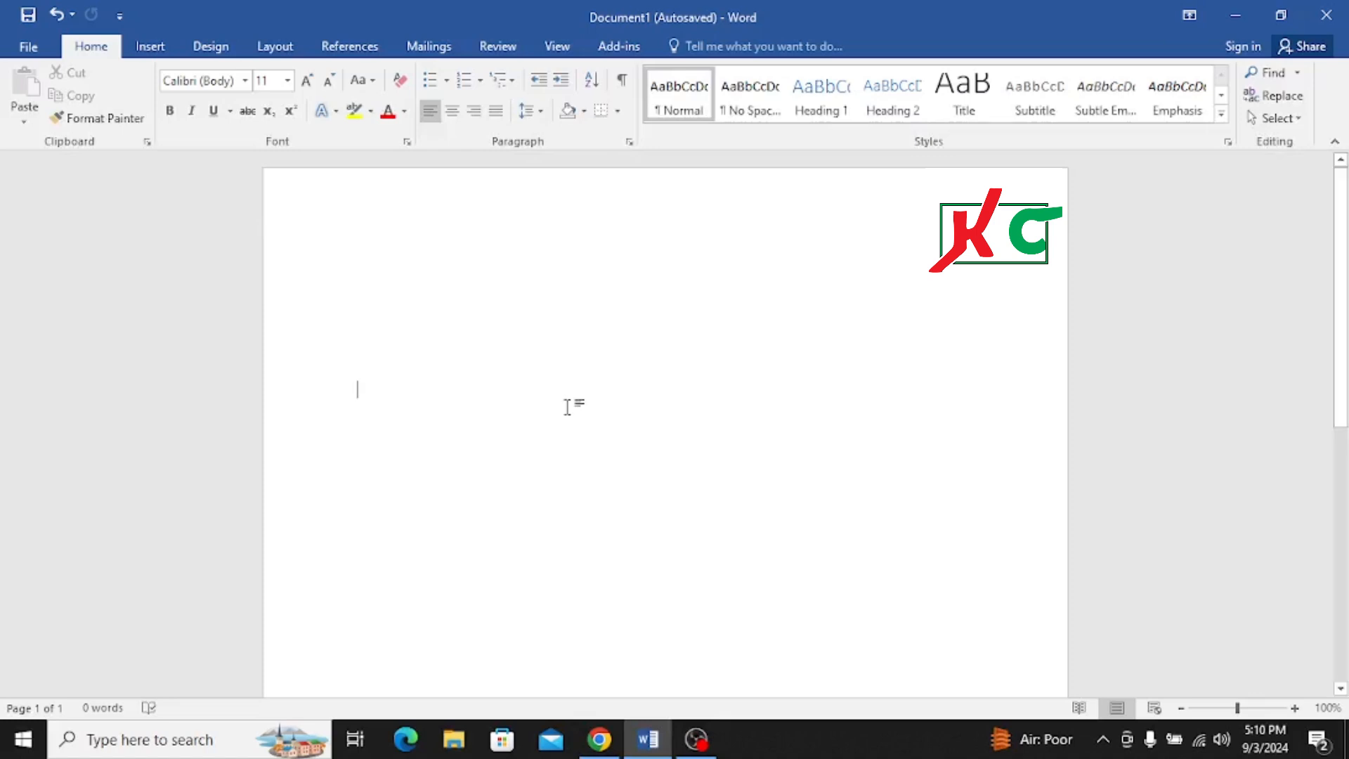
# - Insert a table with five columns and six rows at the cursor position
pyautogui.click(151, 53)
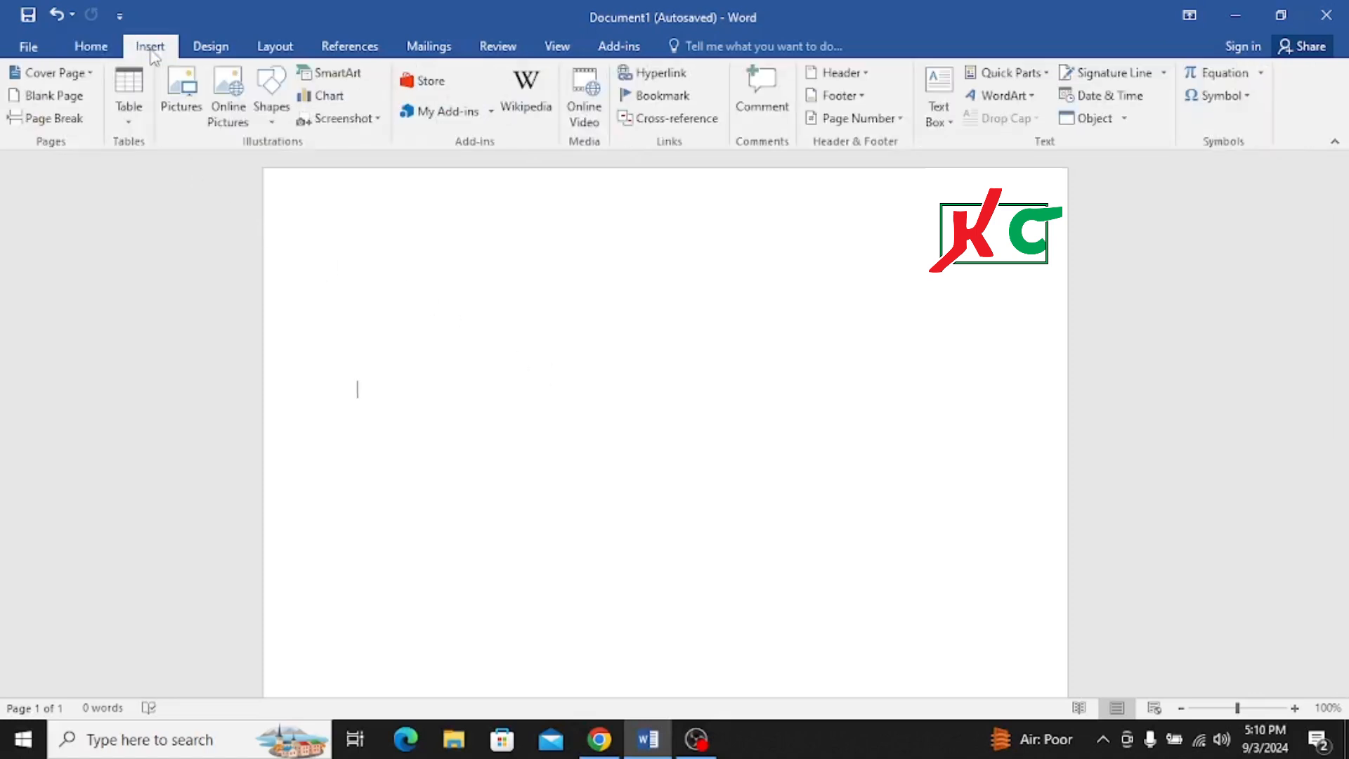
pyautogui.click(128, 90)
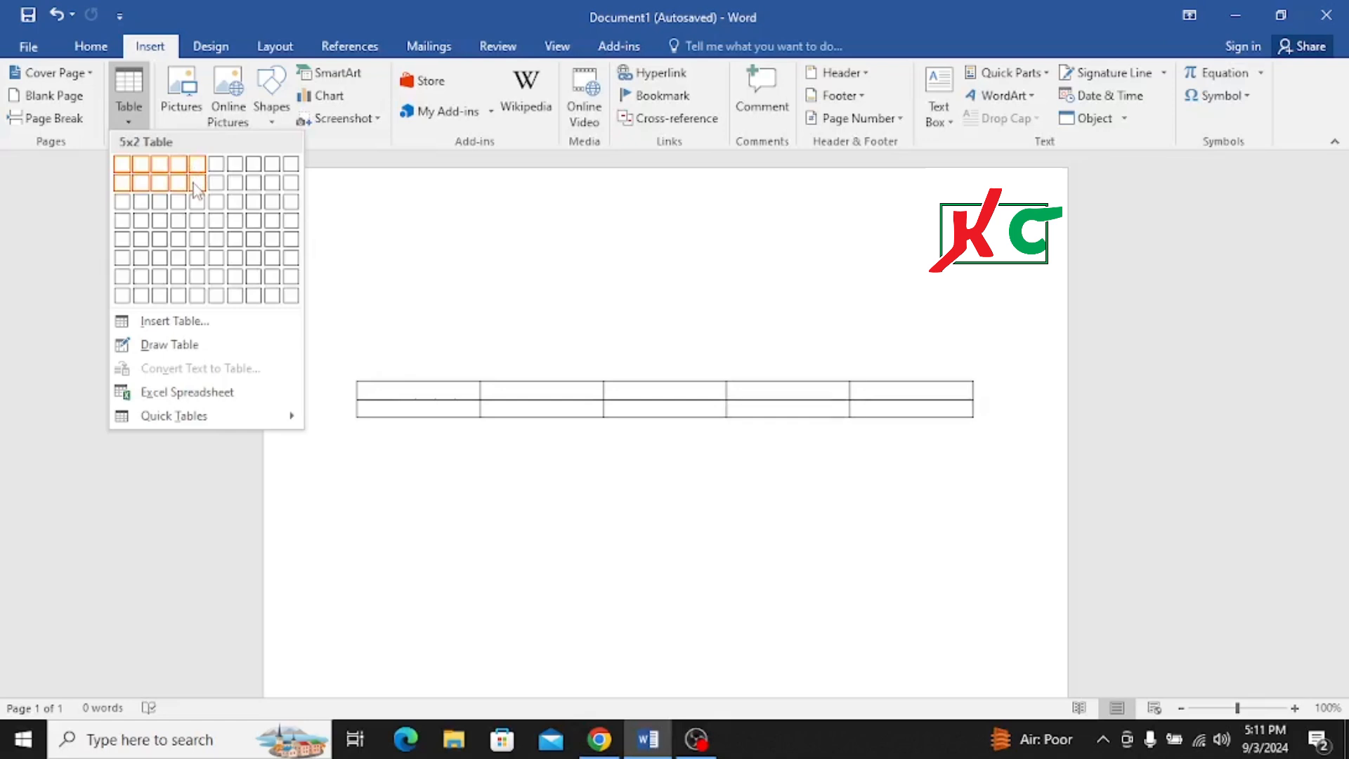
pyautogui.click(199, 265)
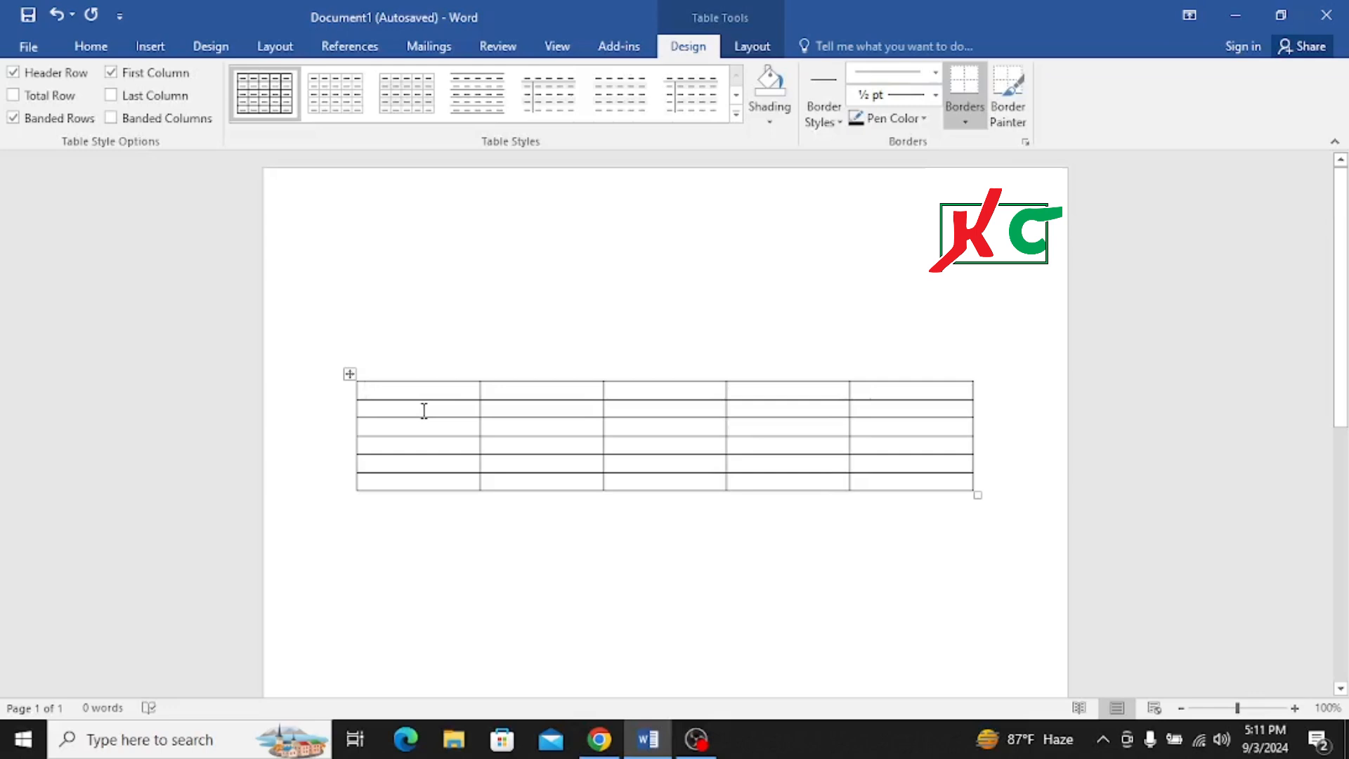
# - Fill the table's header row with the column titles Sl, Name, Clock, Area and Attendance
pyautogui.write('Sl')
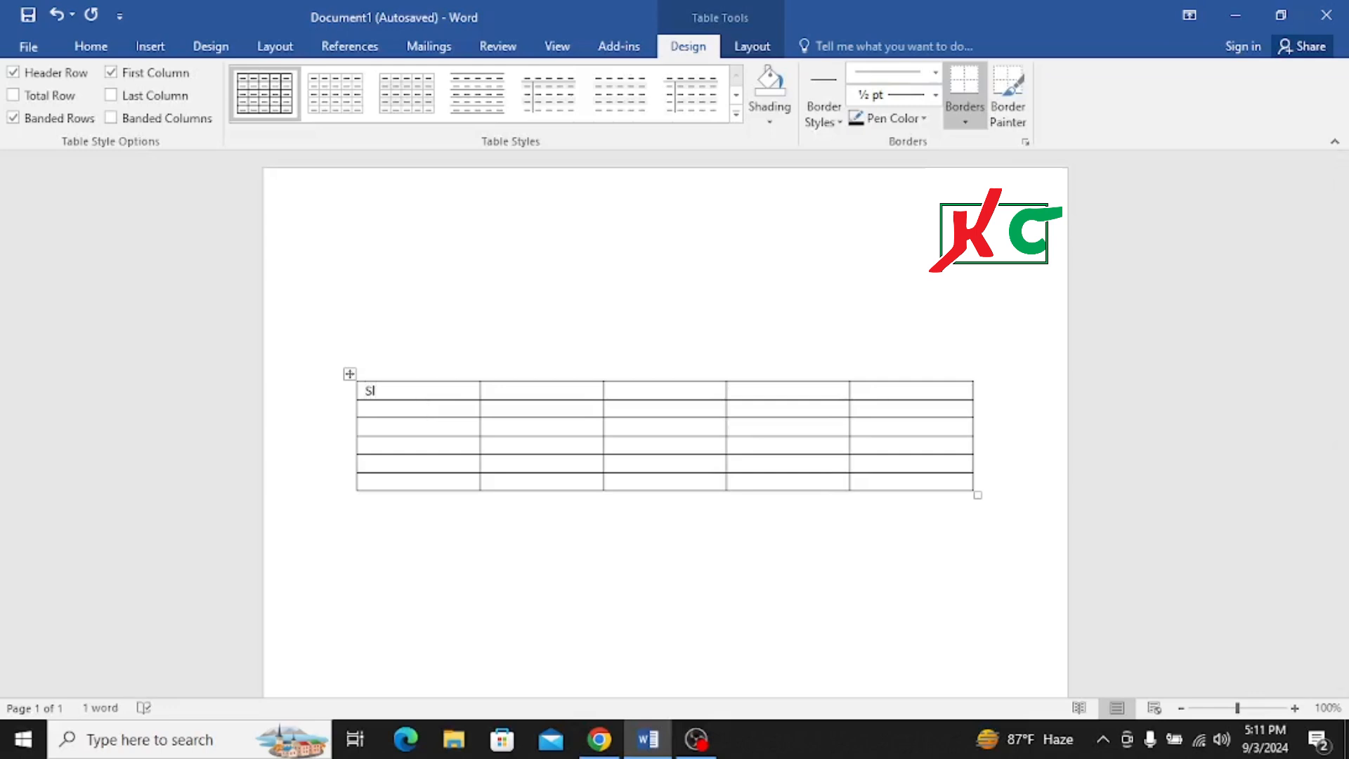
pyautogui.press('Tab')
pyautogui.write('Name')
pyautogui.press('Tab')
pyautogui.write('Clock')
pyautogui.press('Tab')
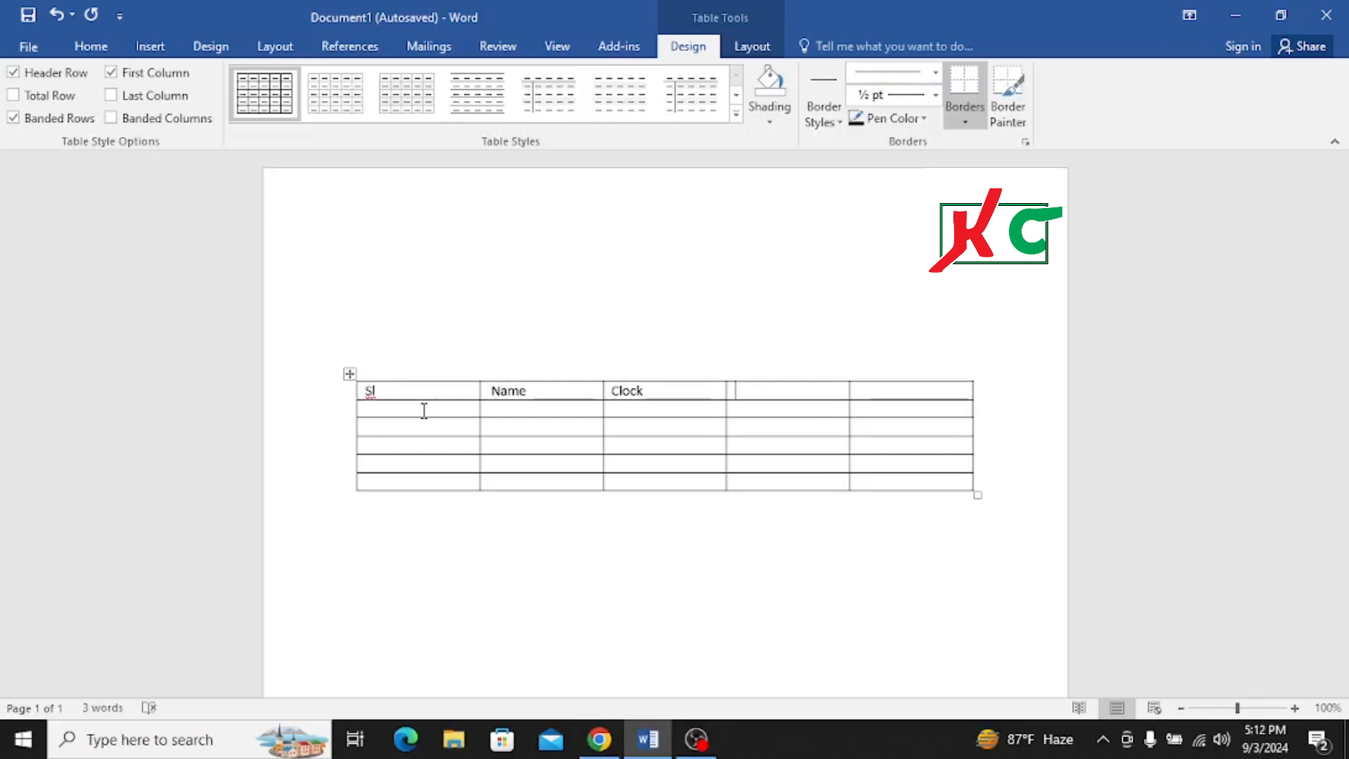
pyautogui.write('Area')
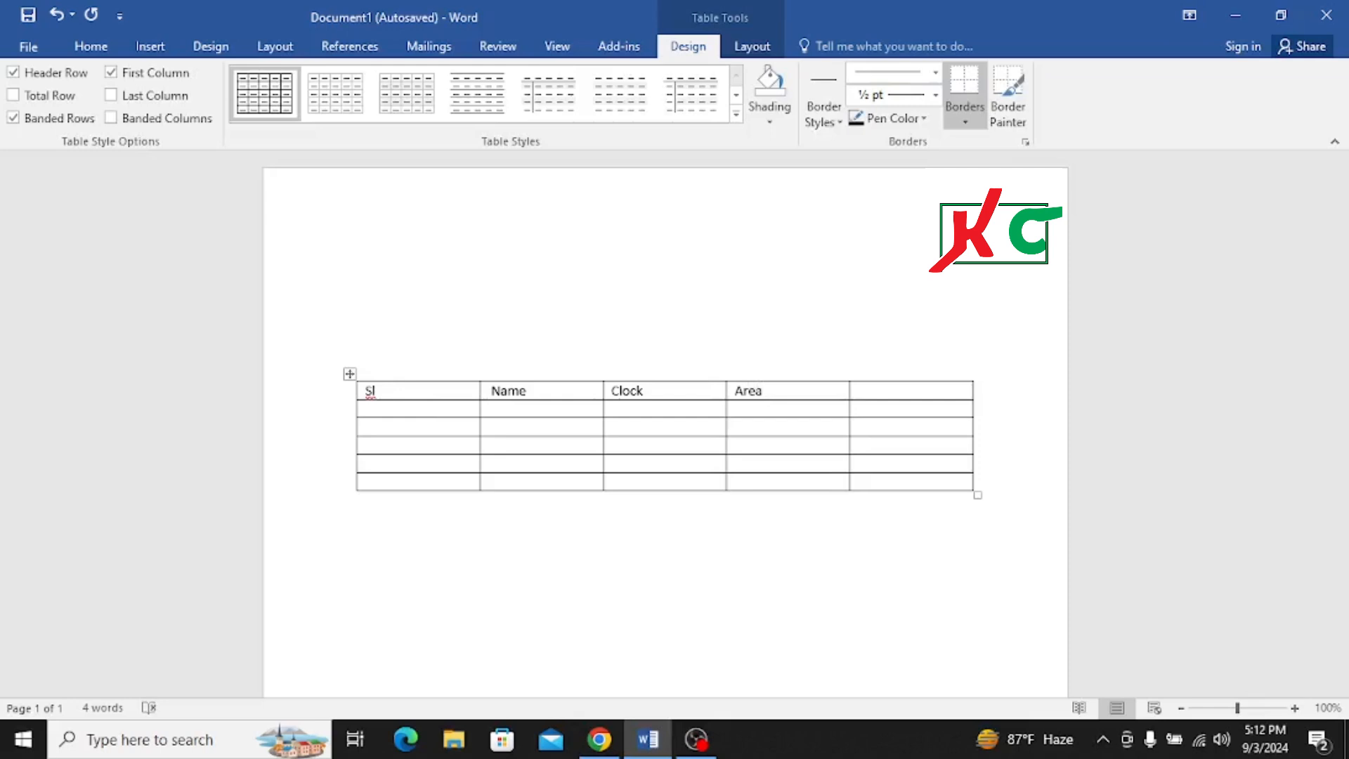
pyautogui.press('Tab')
pyautogui.write('Attendance')
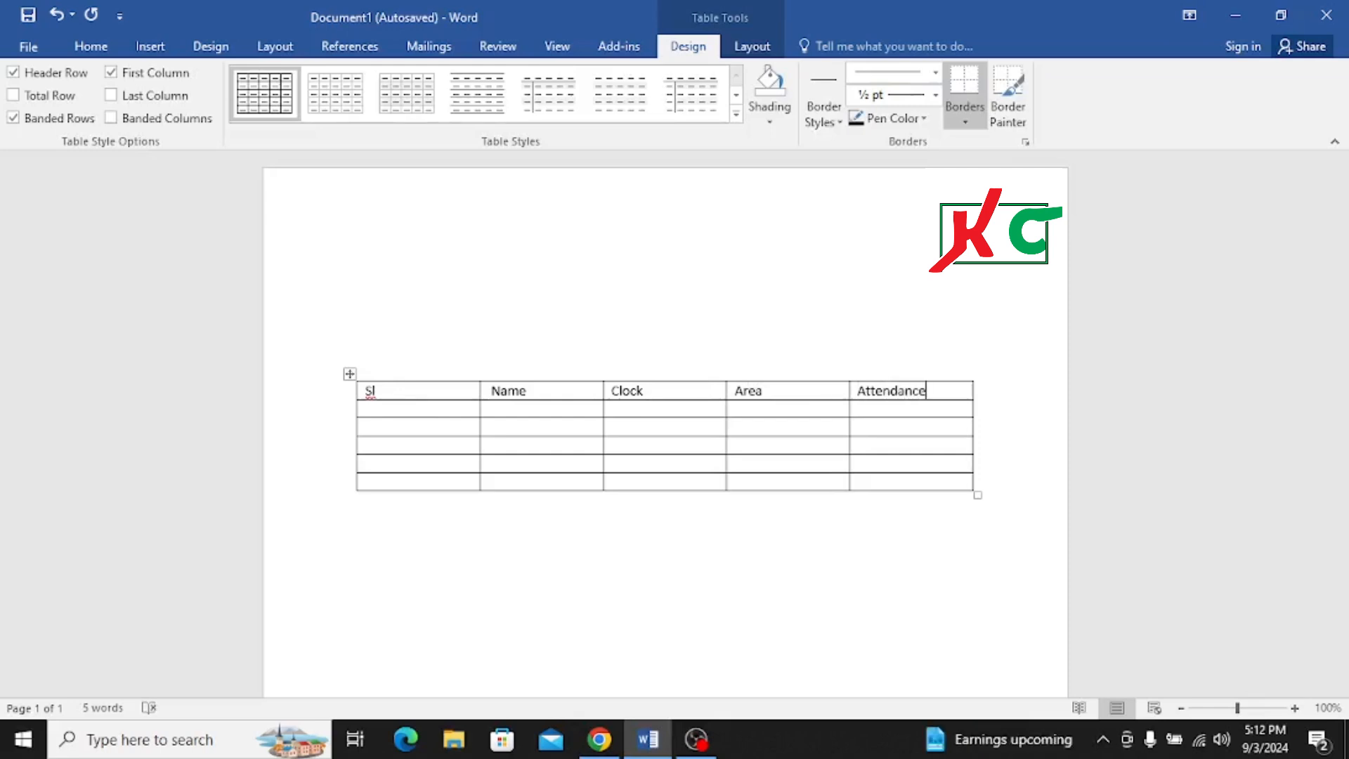
pyautogui.press('Left')
pyautogui.press('Left')
pyautogui.press('Left')
pyautogui.press('Left')
pyautogui.press('Left')
pyautogui.press('Left')
pyautogui.press('Left')
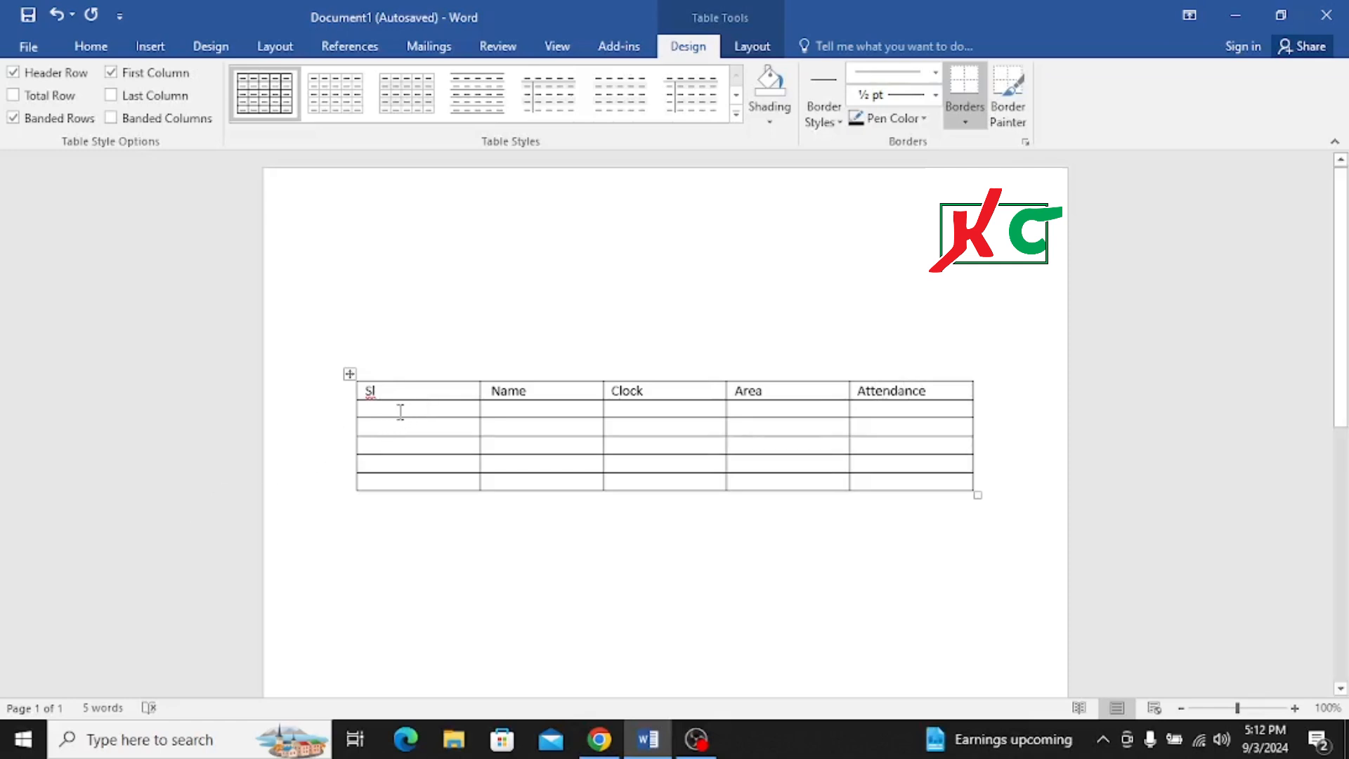
# - Apply automatic numbering to the five empty cells below the Sl header
pyautogui.click(399, 410)
pyautogui.moveTo(398, 410); pyautogui.dragTo(406, 476)
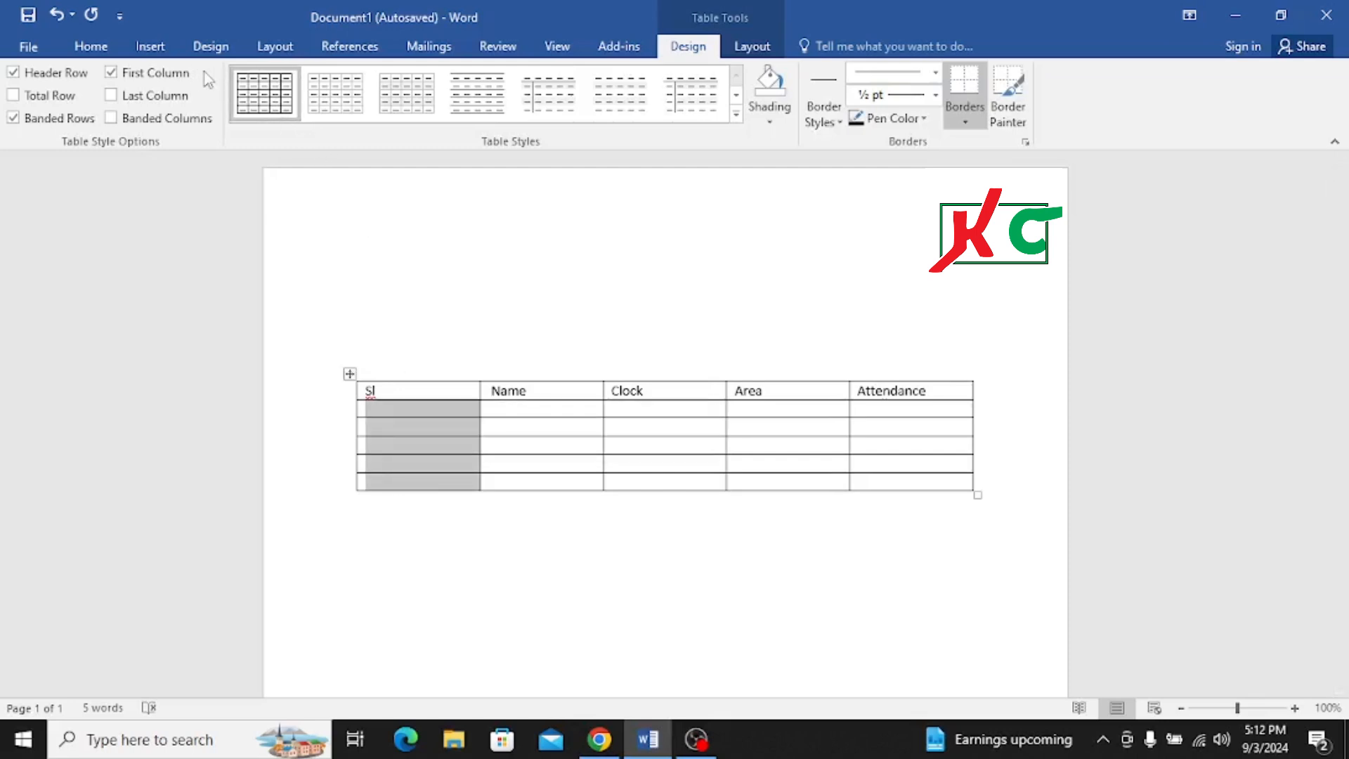
pyautogui.click(155, 52)
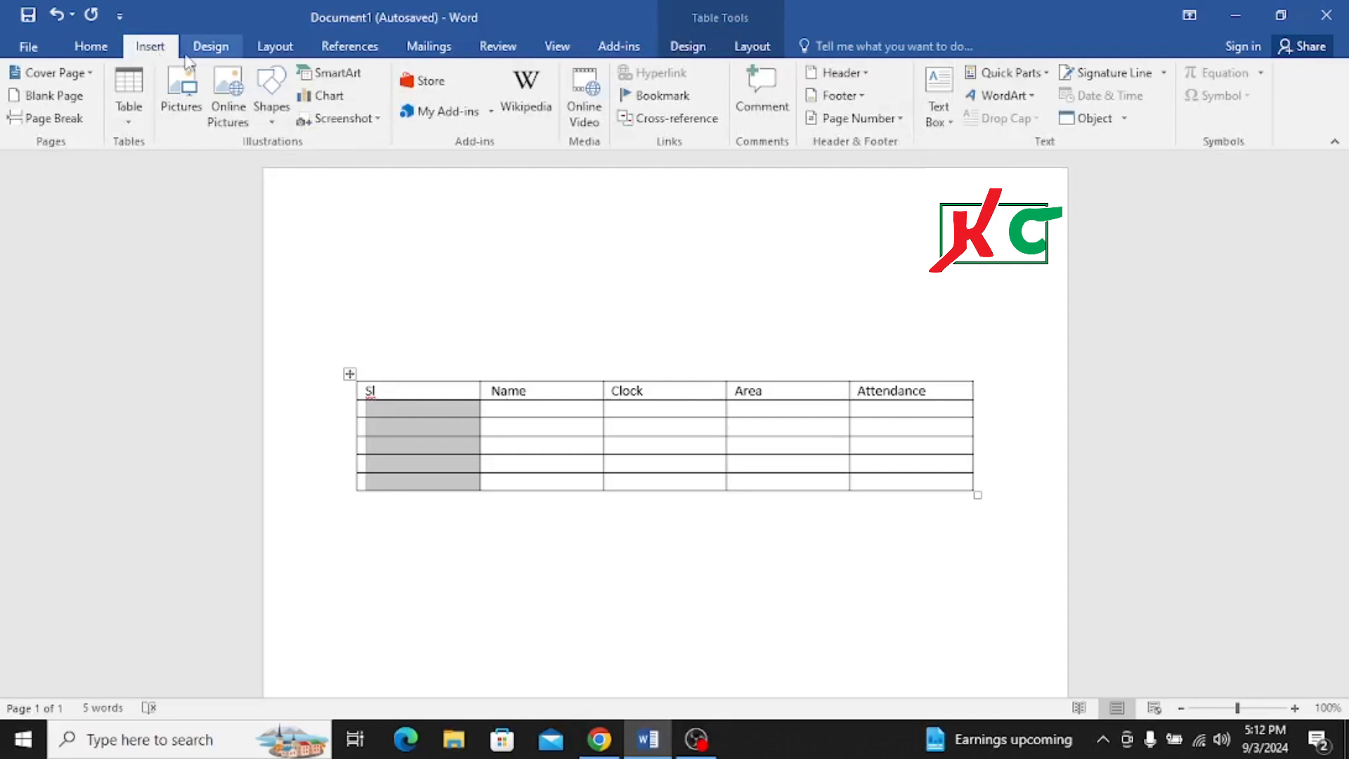
pyautogui.click(213, 55)
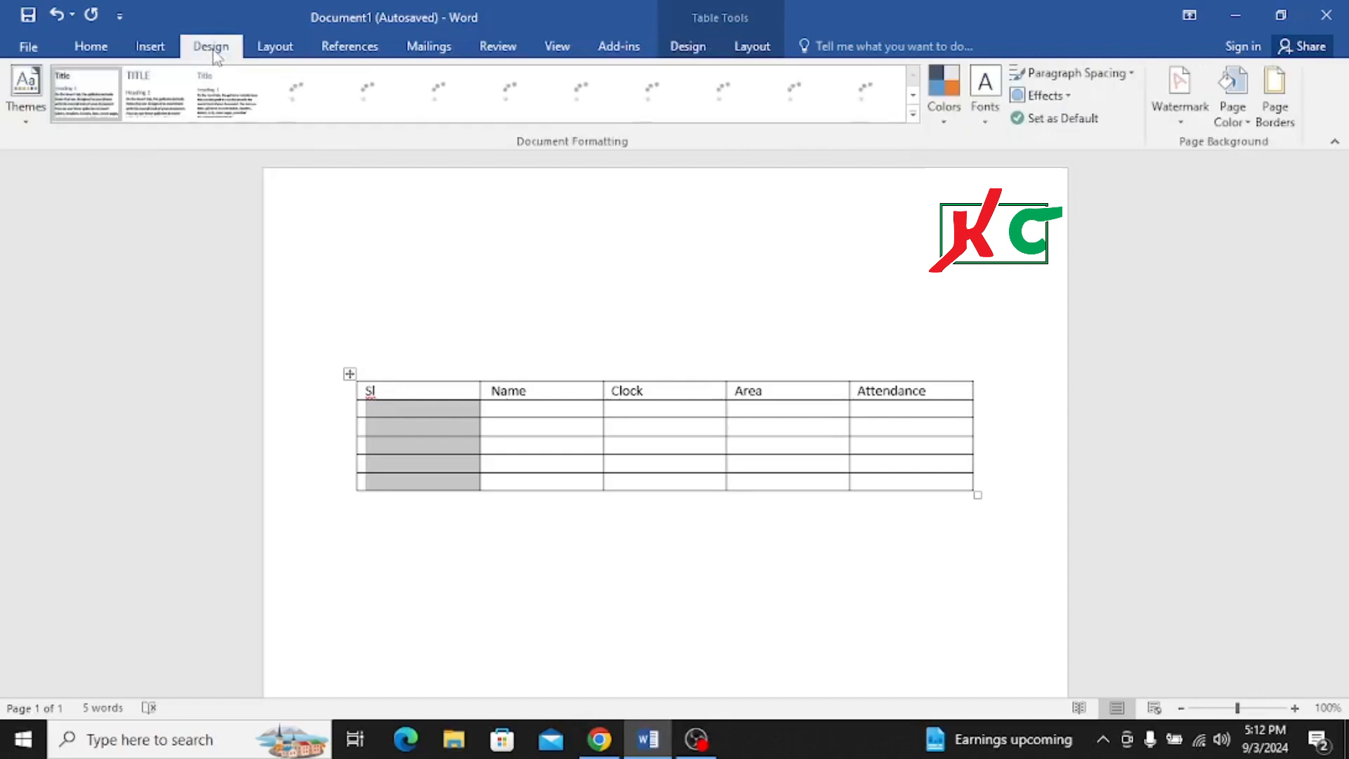
pyautogui.click(99, 54)
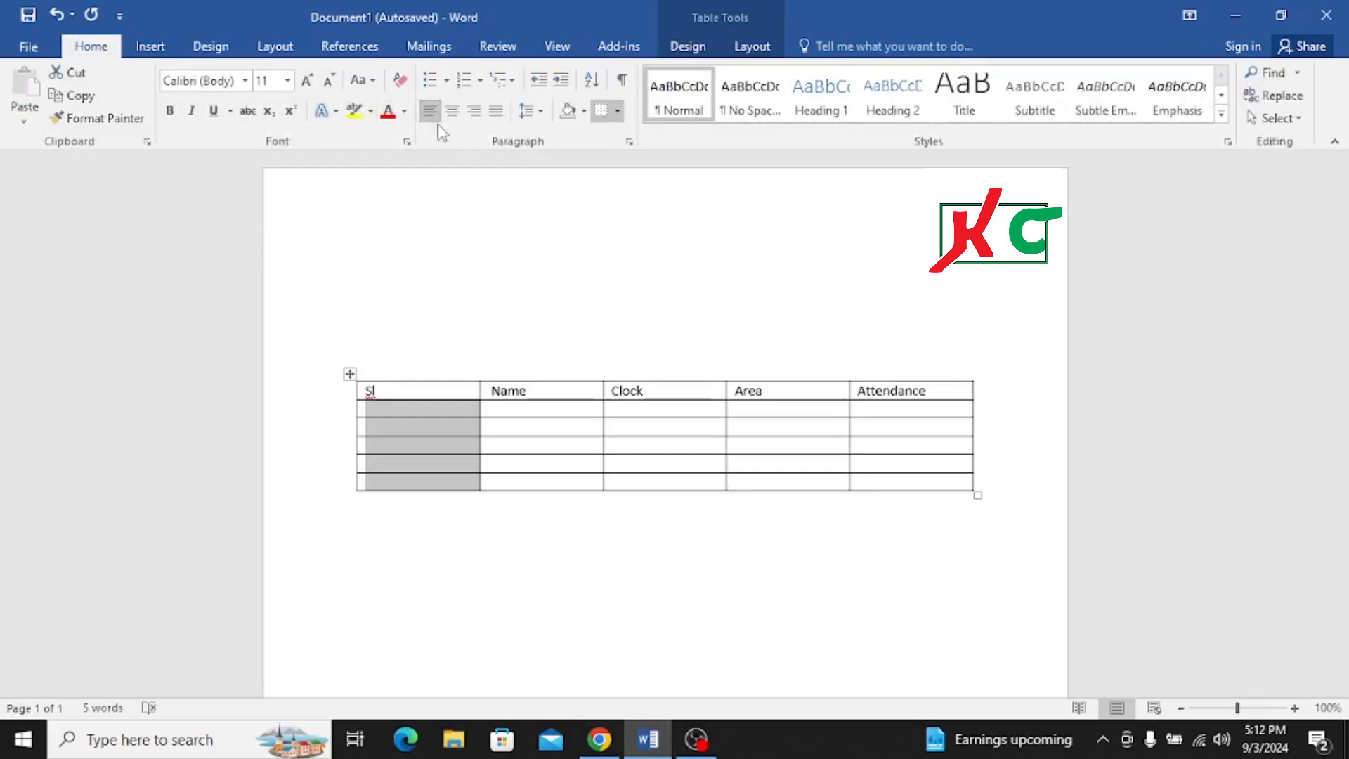
pyautogui.click(463, 79)
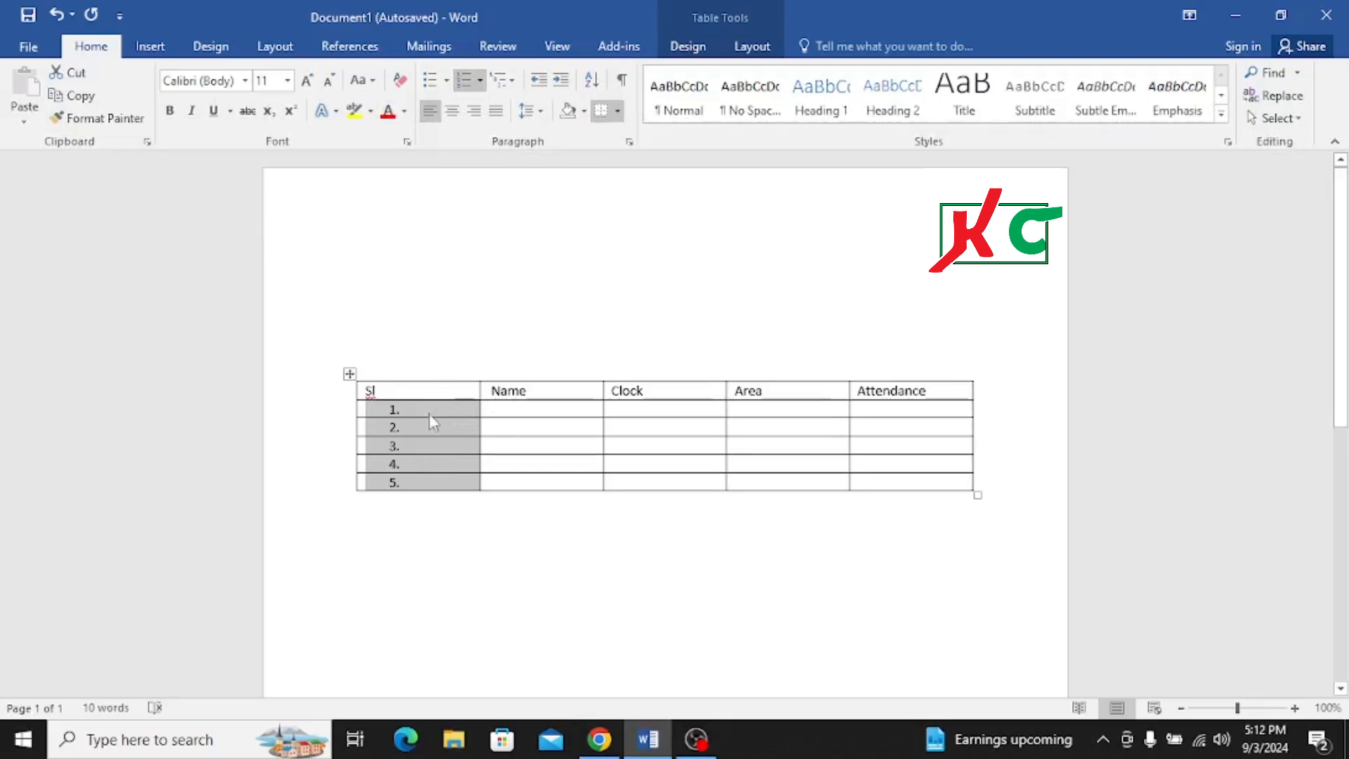
# - Narrow the Sl column to about half its width by moving its border with the Name column
pyautogui.click(496, 428)
pyautogui.press('Left')
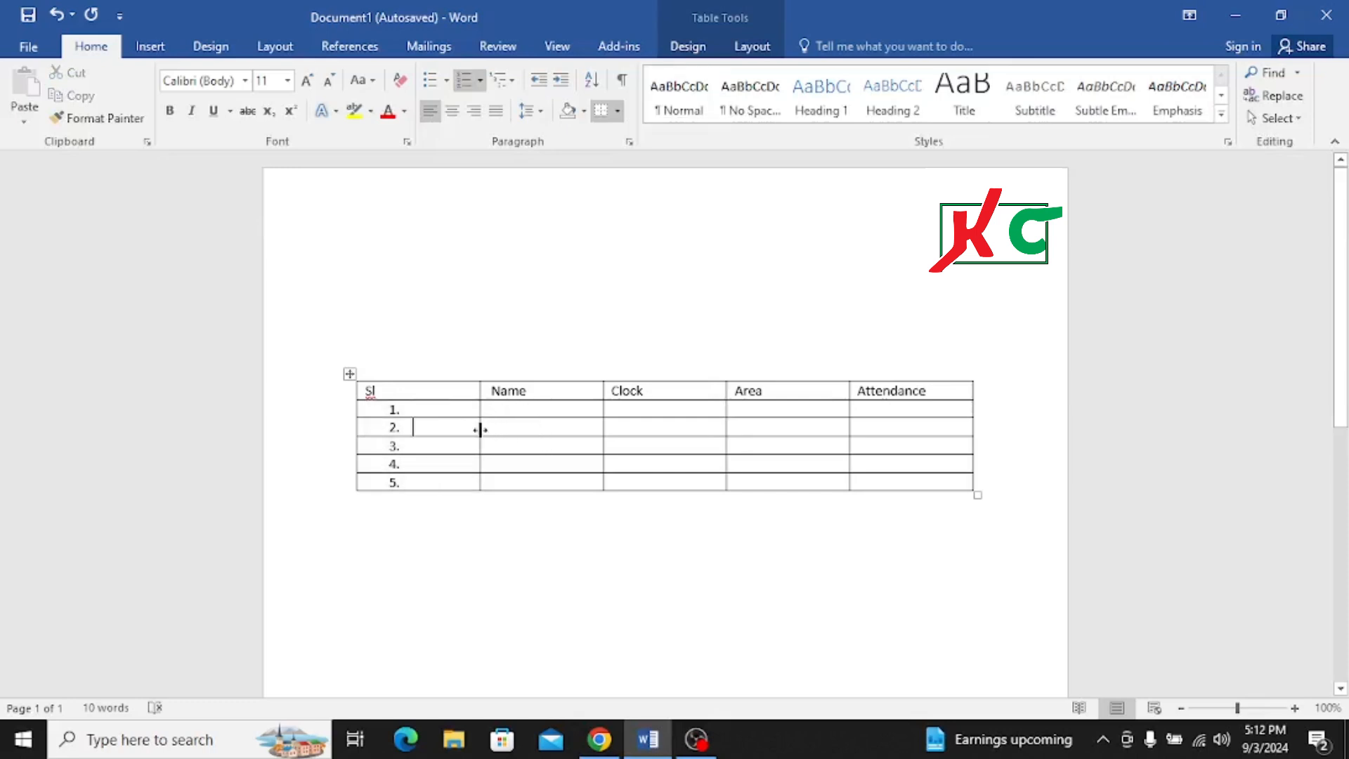
pyautogui.moveTo(480, 429); pyautogui.dragTo(424, 437)
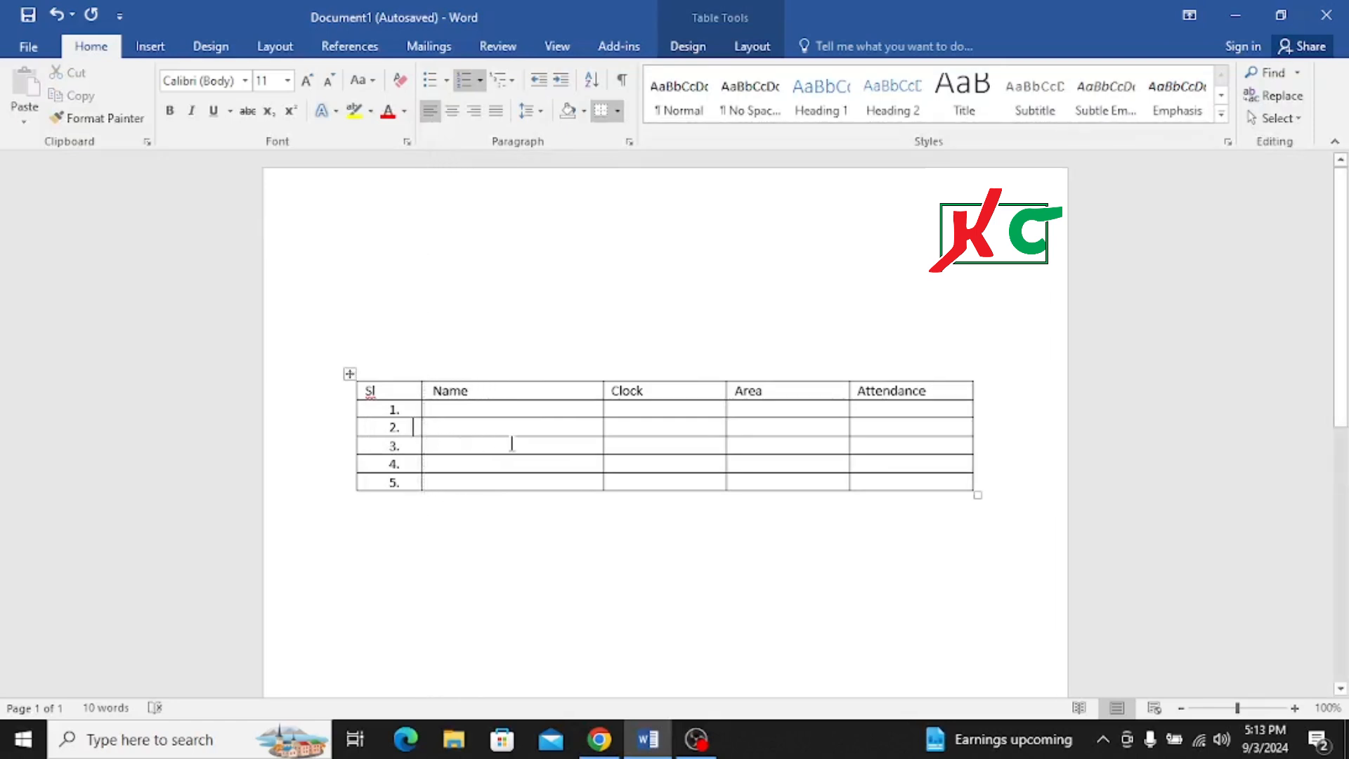
# - Enter a person's first name in each of the first two numbered rows of the Name column
pyautogui.click(489, 413)
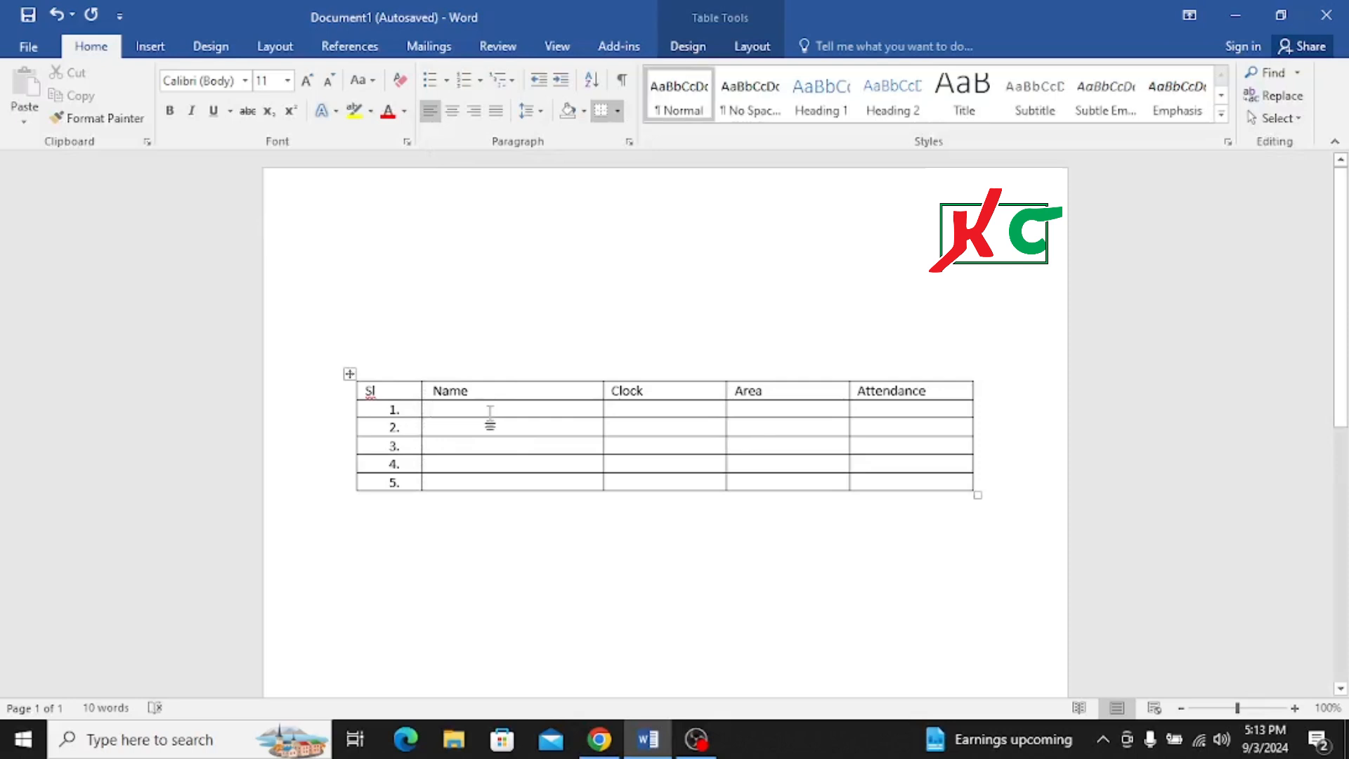
pyautogui.write('Joh')
pyautogui.press('BackSpace')
pyautogui.press('BackSpace')
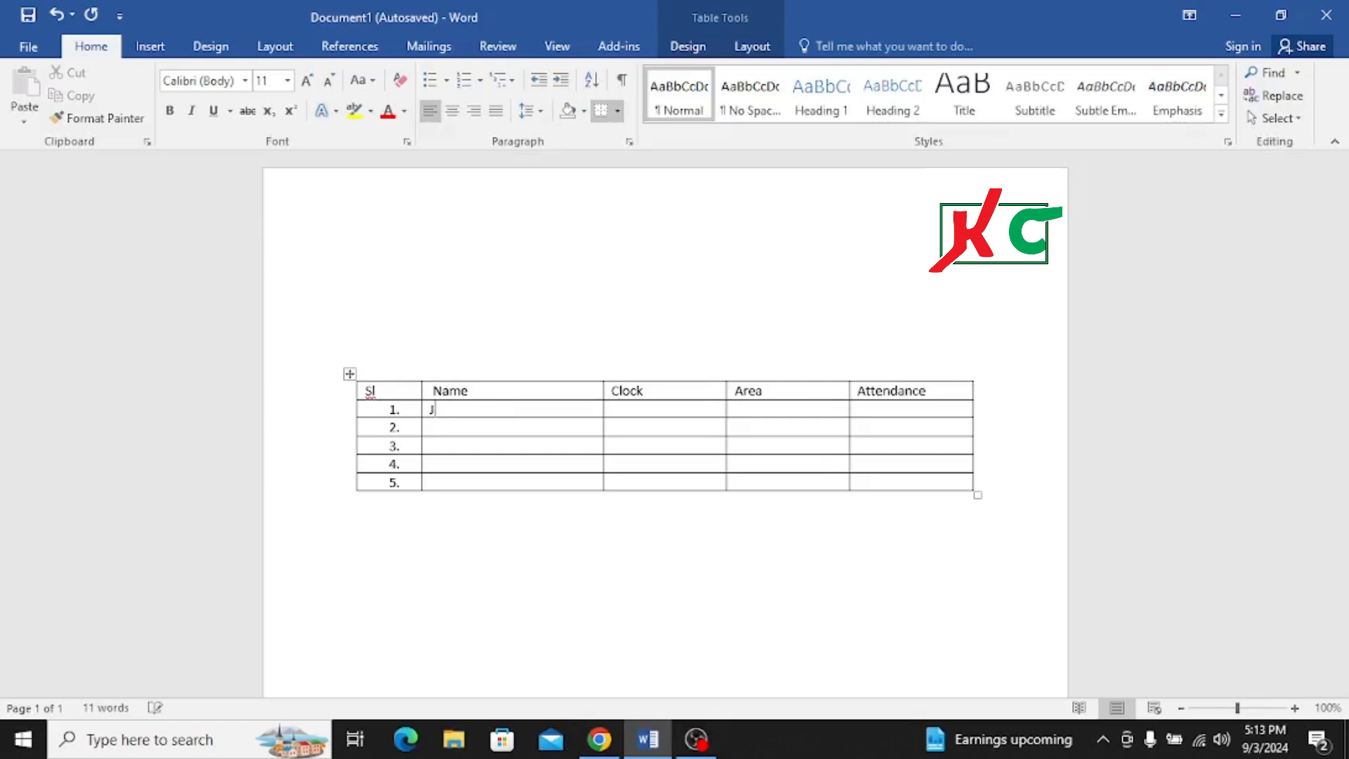
pyautogui.write('jon')
pyautogui.press('BackSpace')
pyautogui.press('BackSpace')
pyautogui.press('BackSpace')
pyautogui.write('hon')
pyautogui.press('Down')
pyautogui.write('Mark')
# - Enter 5781 and 2457 in the Clock column for rows 1 and 2
pyautogui.click(490, 412)
pyautogui.write('5781')
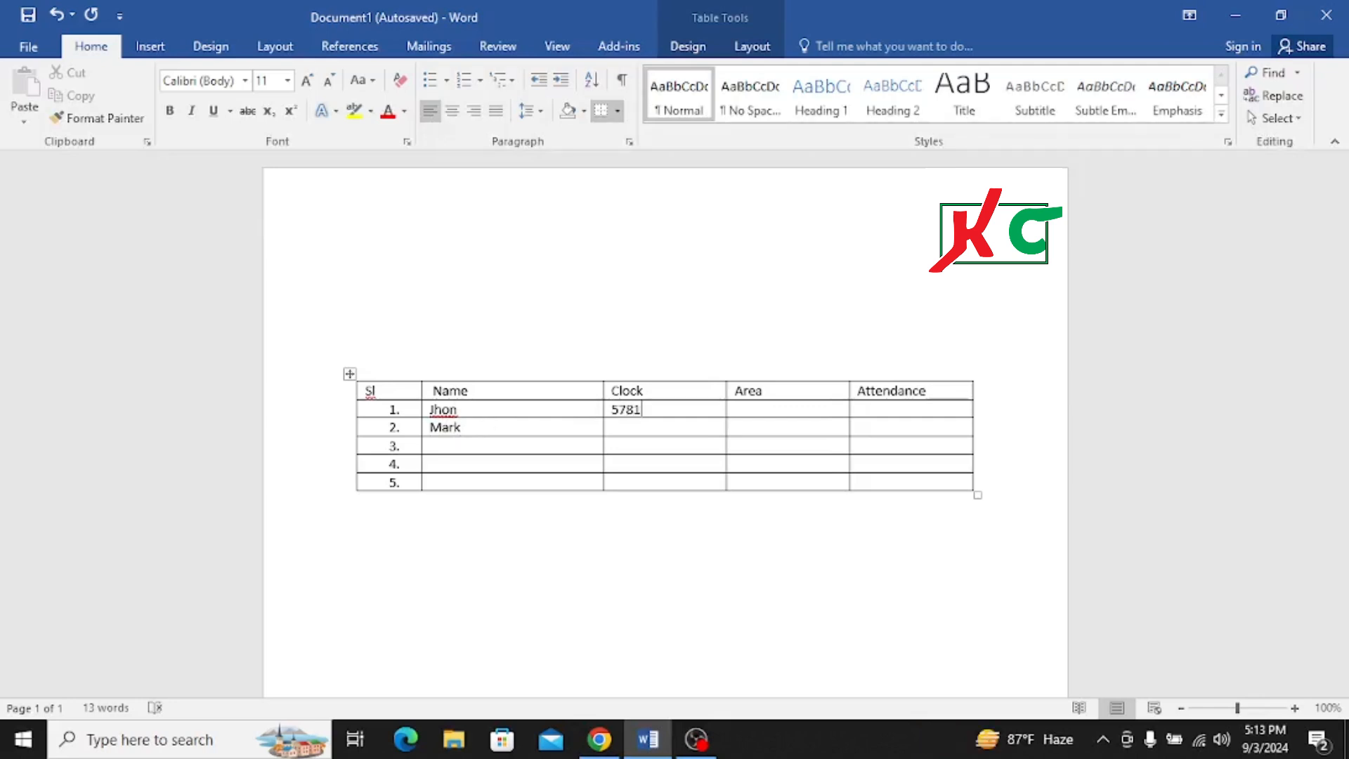
pyautogui.press('Down')
pyautogui.write('2457')
# - Enter New York as the Area in rows 1 and 2, and Yes as the Attendance in row 1
pyautogui.press('Tab')
pyautogui.write('New York')
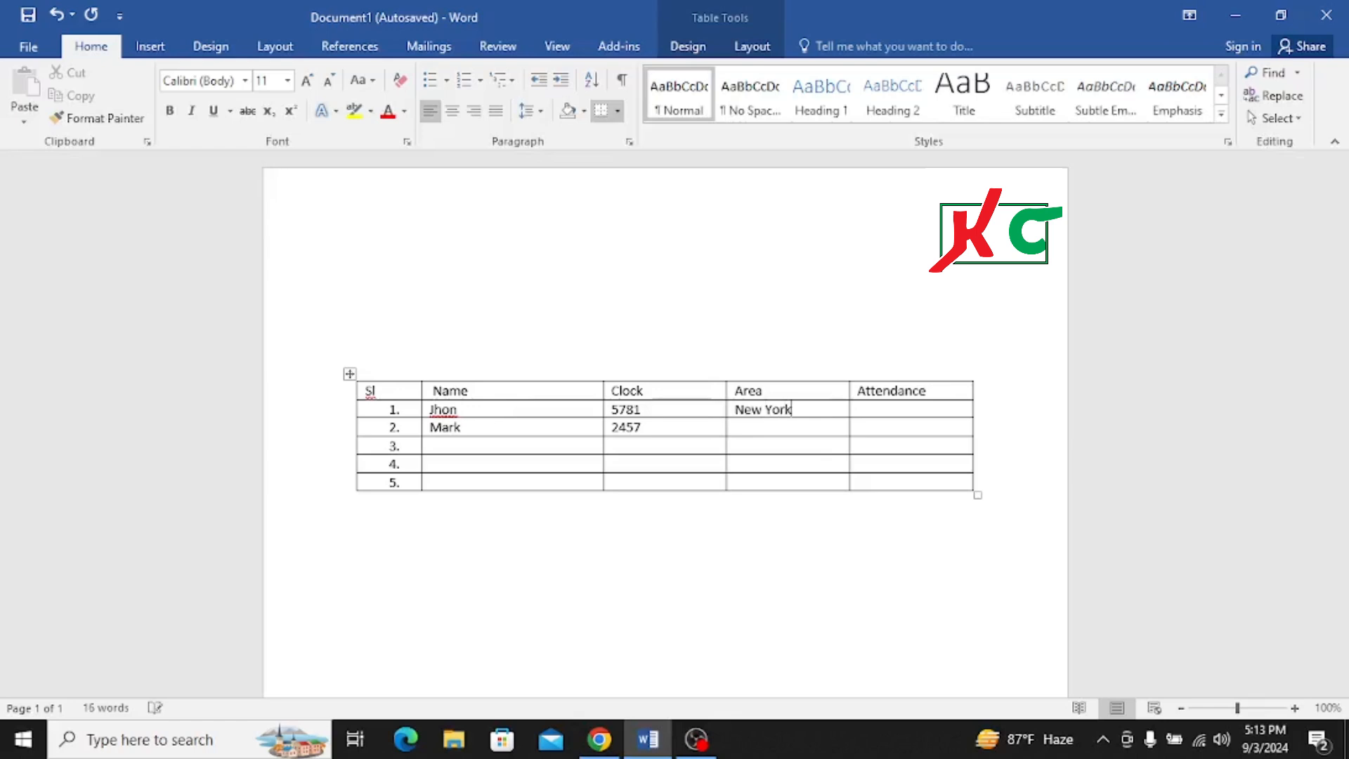
pyautogui.press('Down')
pyautogui.write('New York')
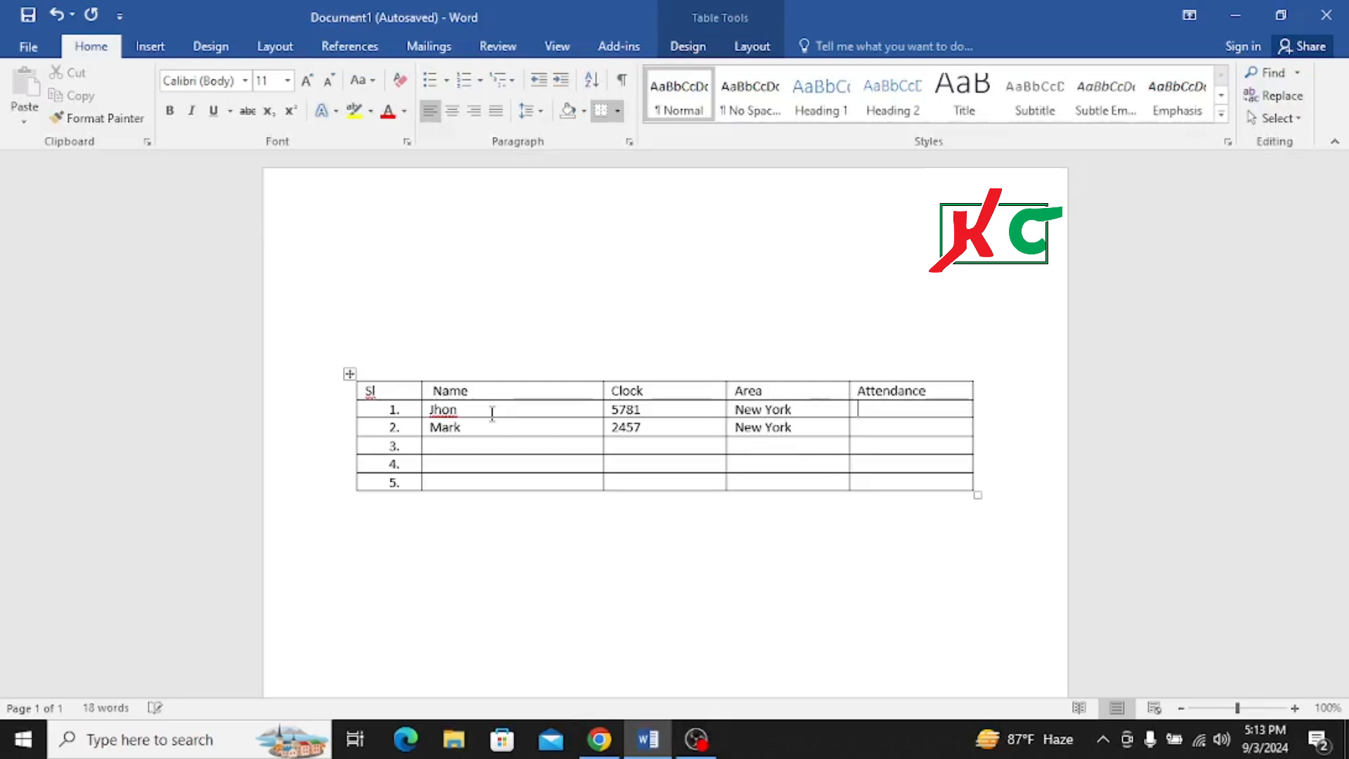
pyautogui.write('Yes')
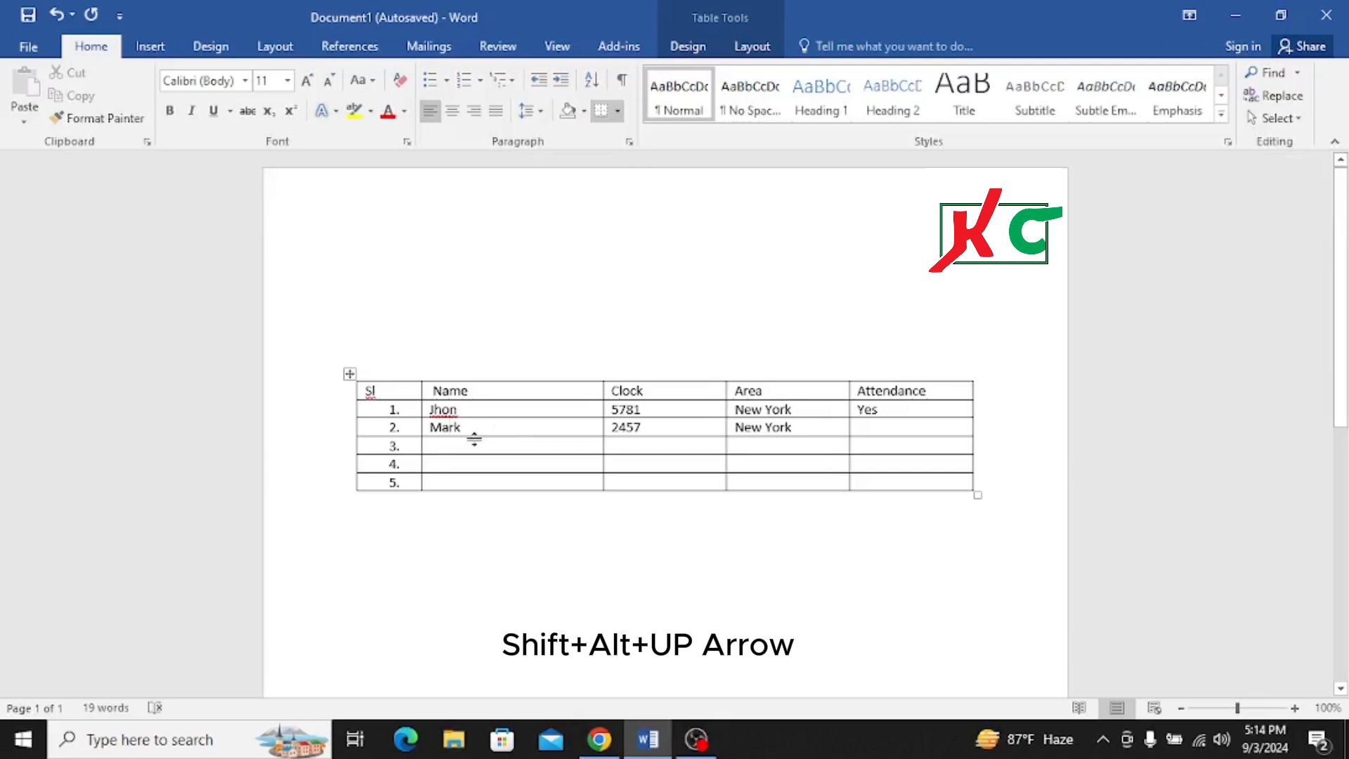
# - Move the table's second numbered row up one position, above the first numbered row
pyautogui.hotkey('shift', 'alt', 'Up')
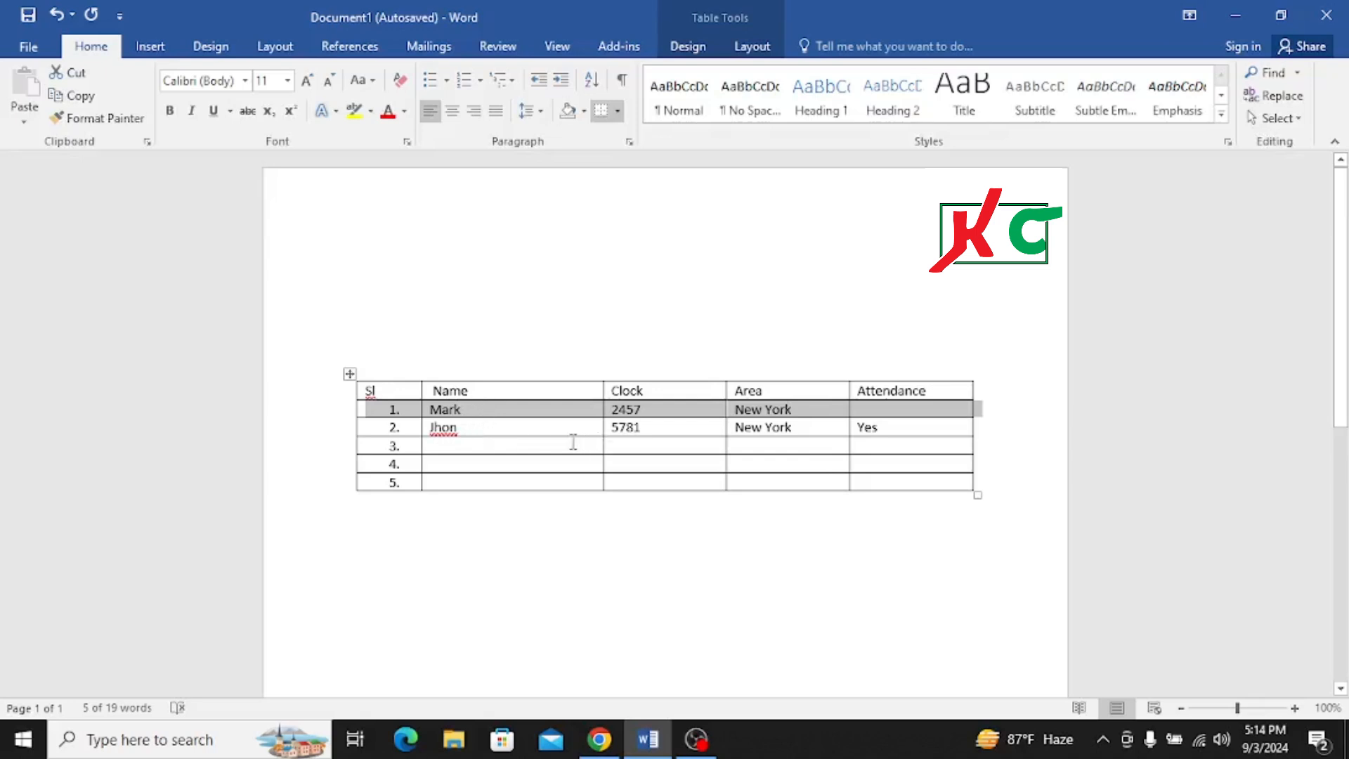
pyautogui.click(479, 430)
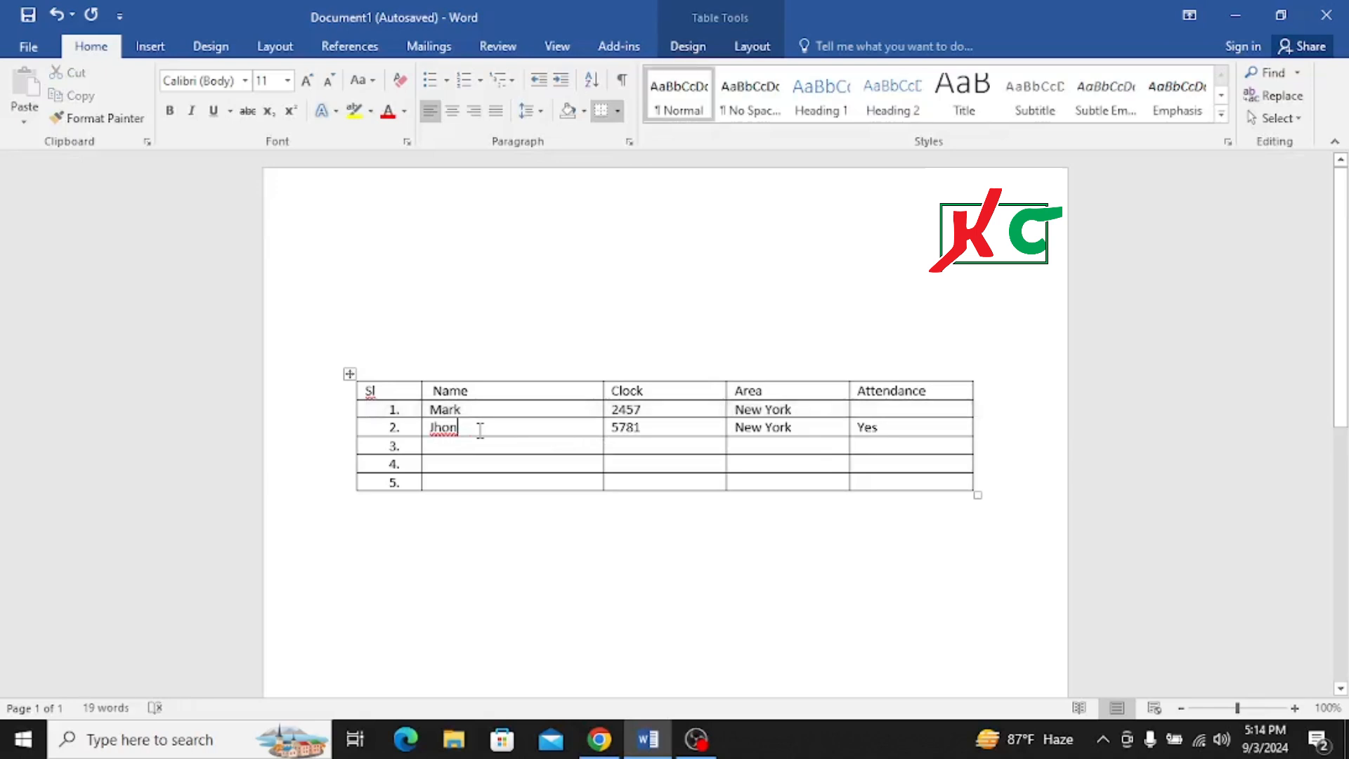
pyautogui.click(640, 409)
# - Try to move the two Name entries into the Clock column, and undo each move
pyautogui.moveTo(506, 418); pyautogui.dragTo(632, 426)
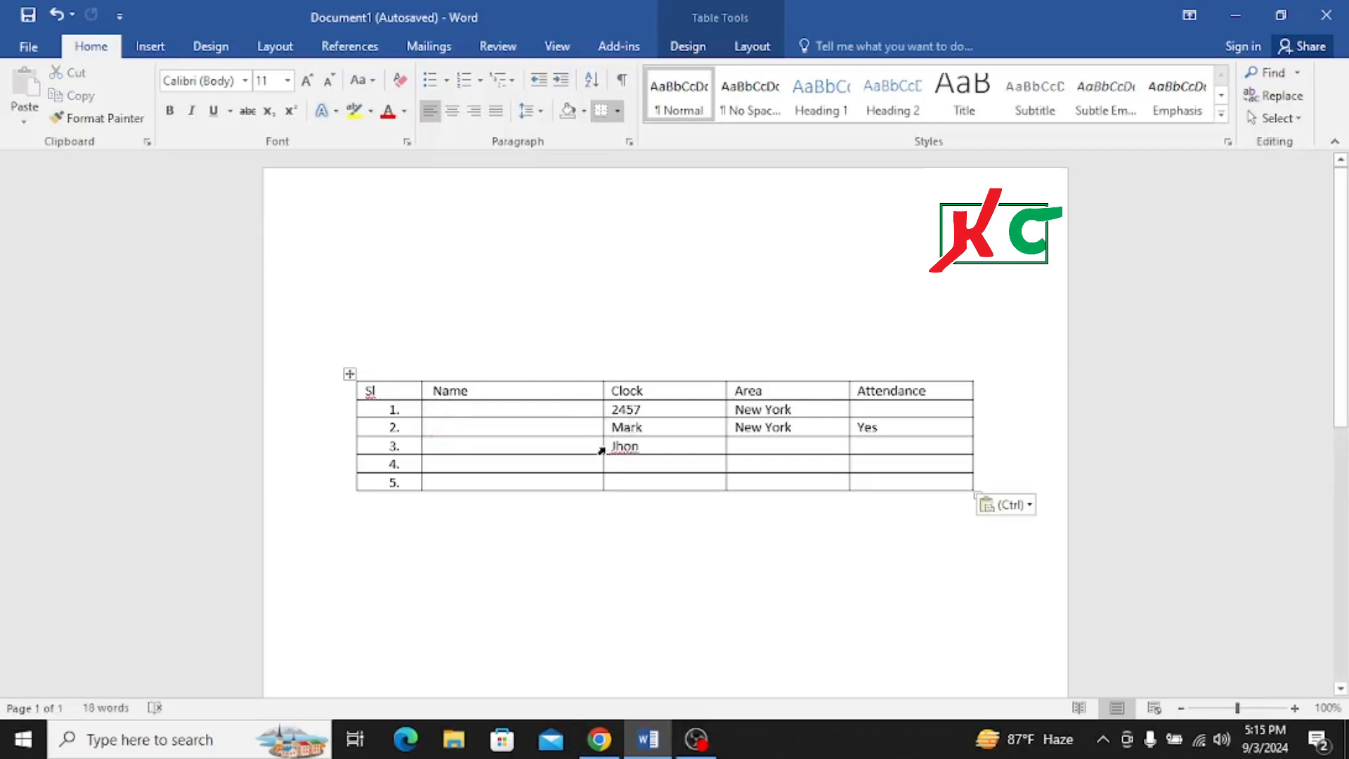
pyautogui.hotkey('ctrl', 'z')
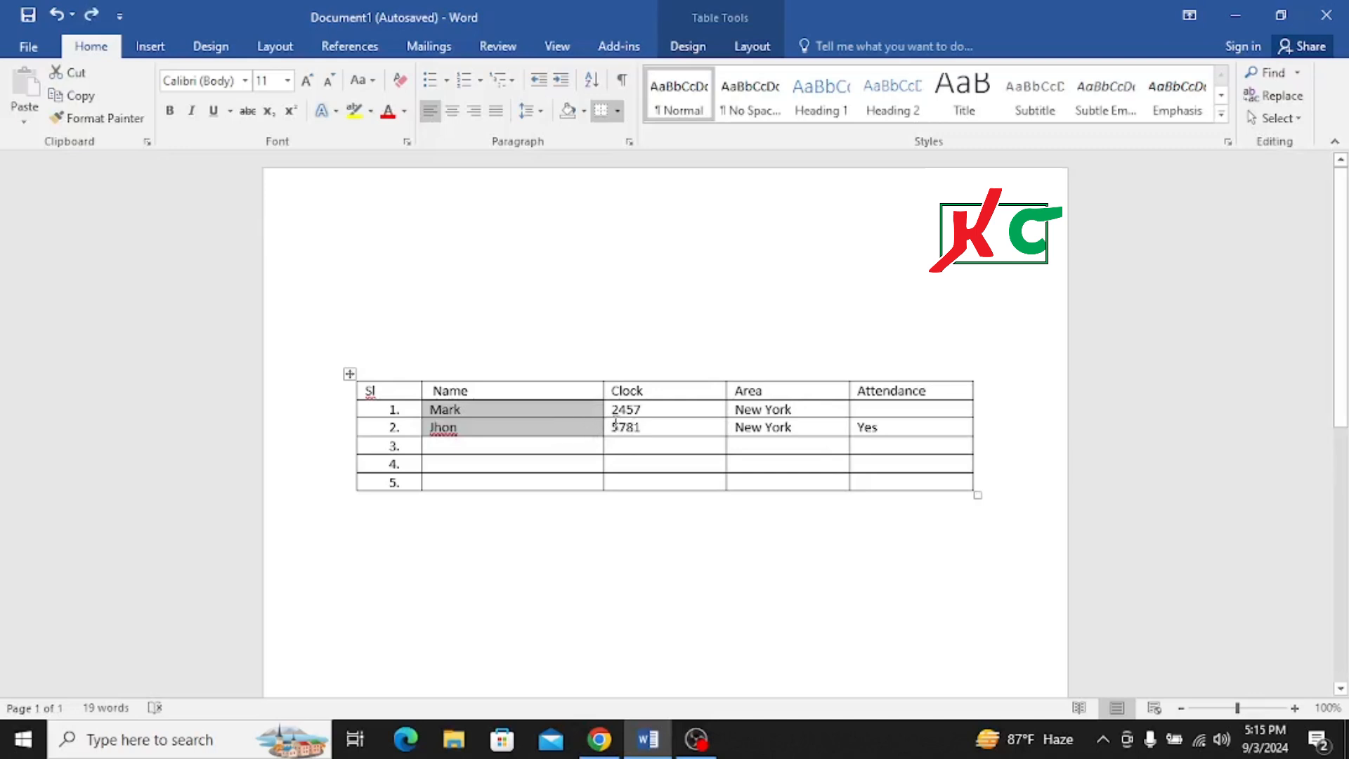
pyautogui.click(643, 428)
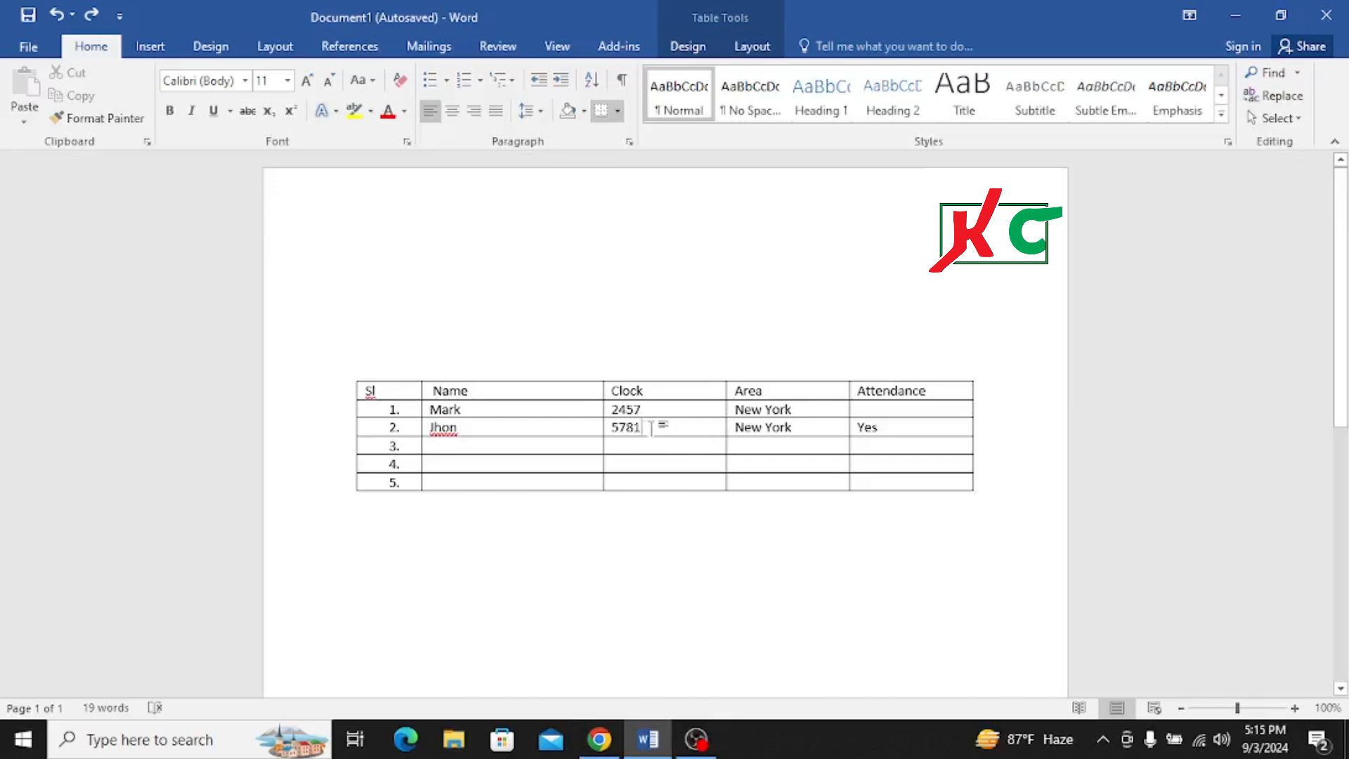
pyautogui.moveTo(650, 425); pyautogui.dragTo(612, 436)
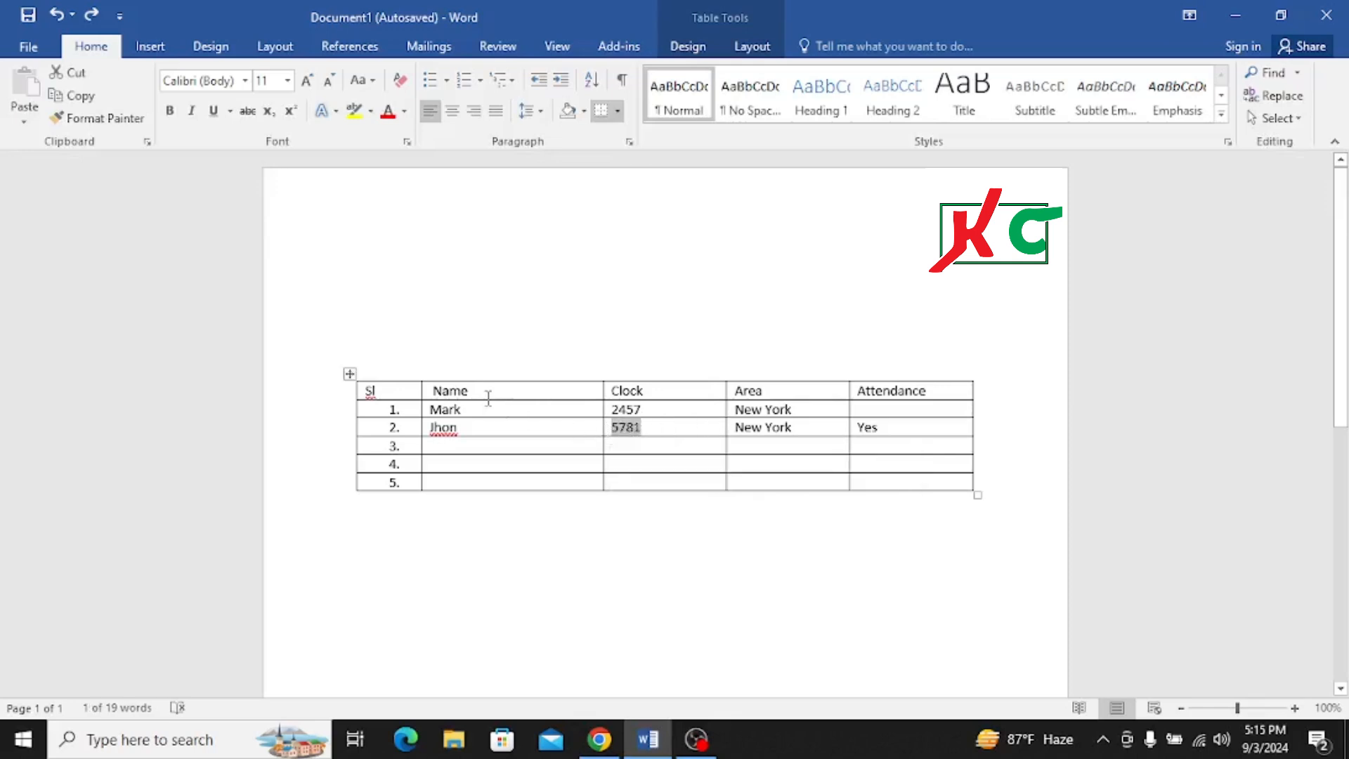
pyautogui.moveTo(471, 410); pyautogui.dragTo(627, 426)
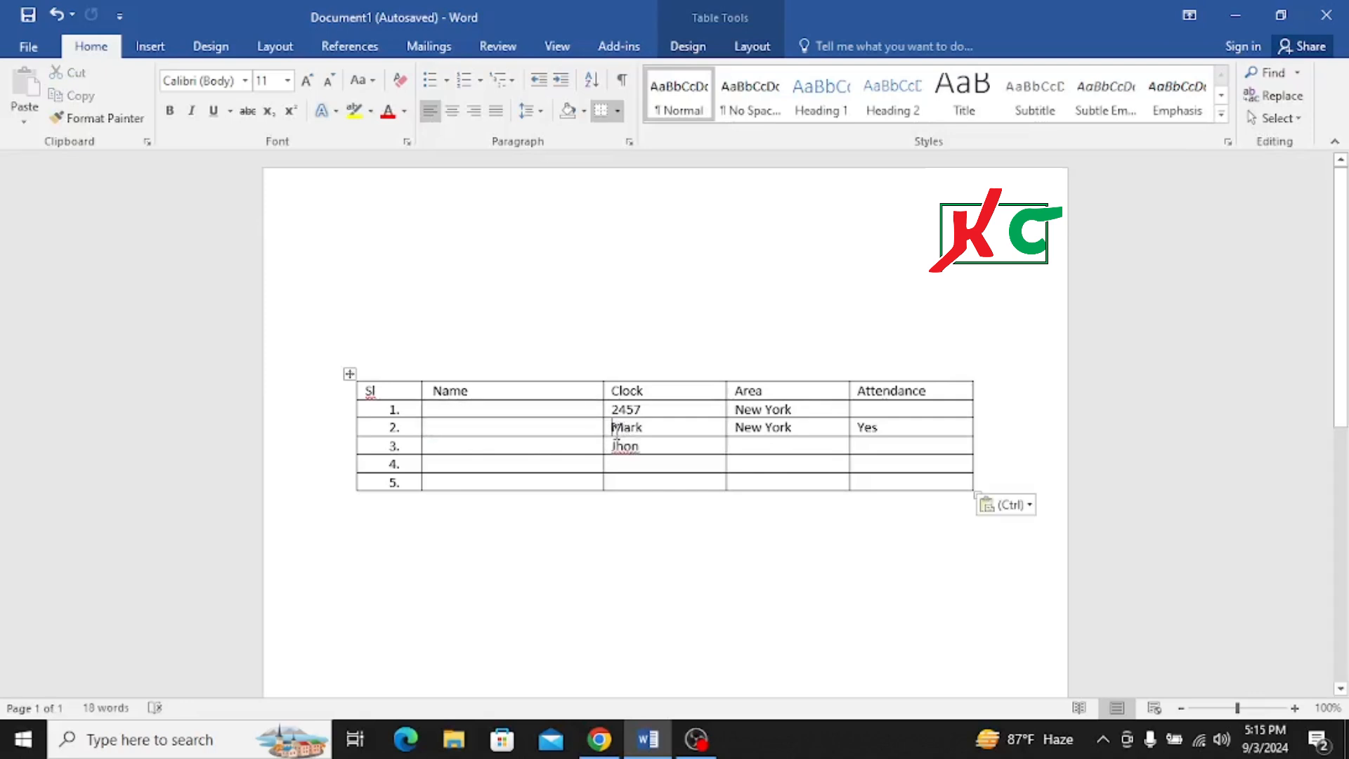
pyautogui.hotkey('ctrl', 'z')
pyautogui.click(558, 430)
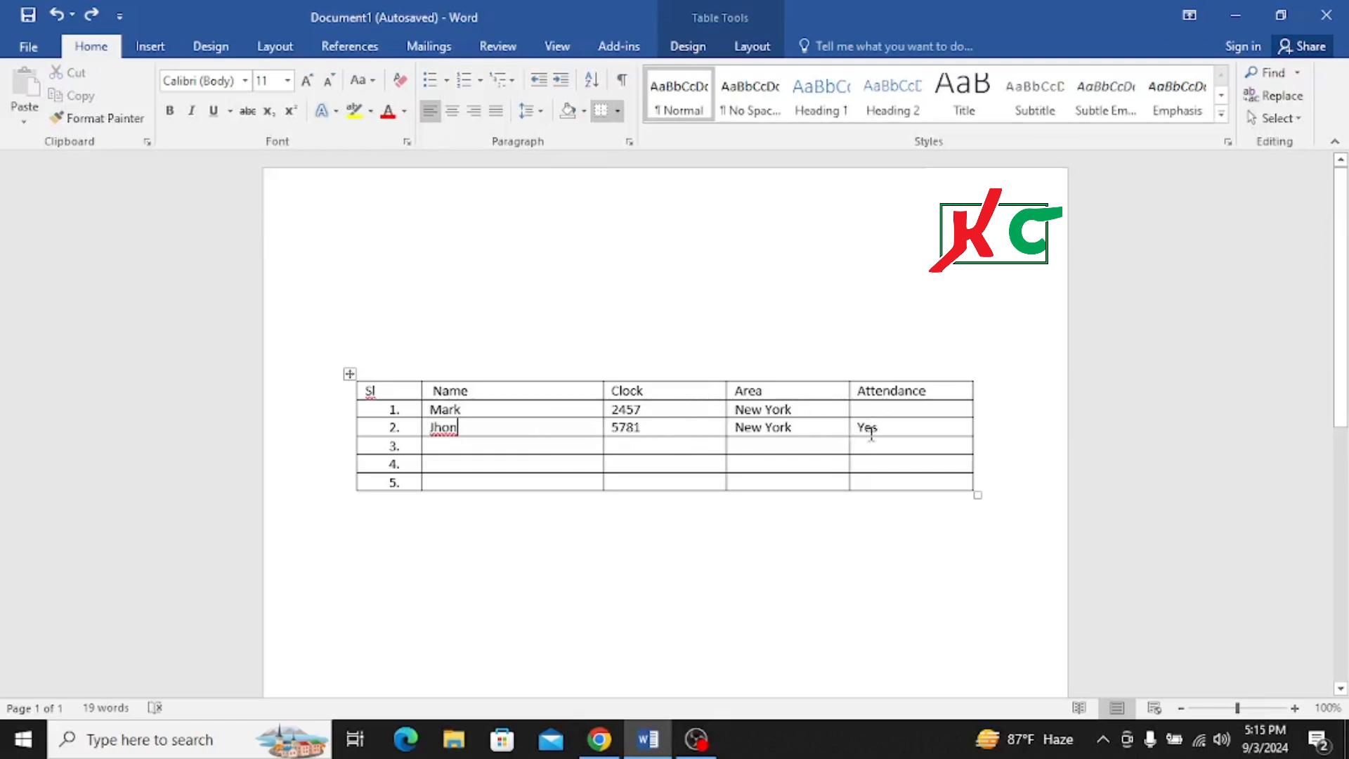
# - Cut the Yes entry from the Attendance cell of row 2 and paste it into row 1
pyautogui.moveTo(879, 426); pyautogui.dragTo(849, 434)
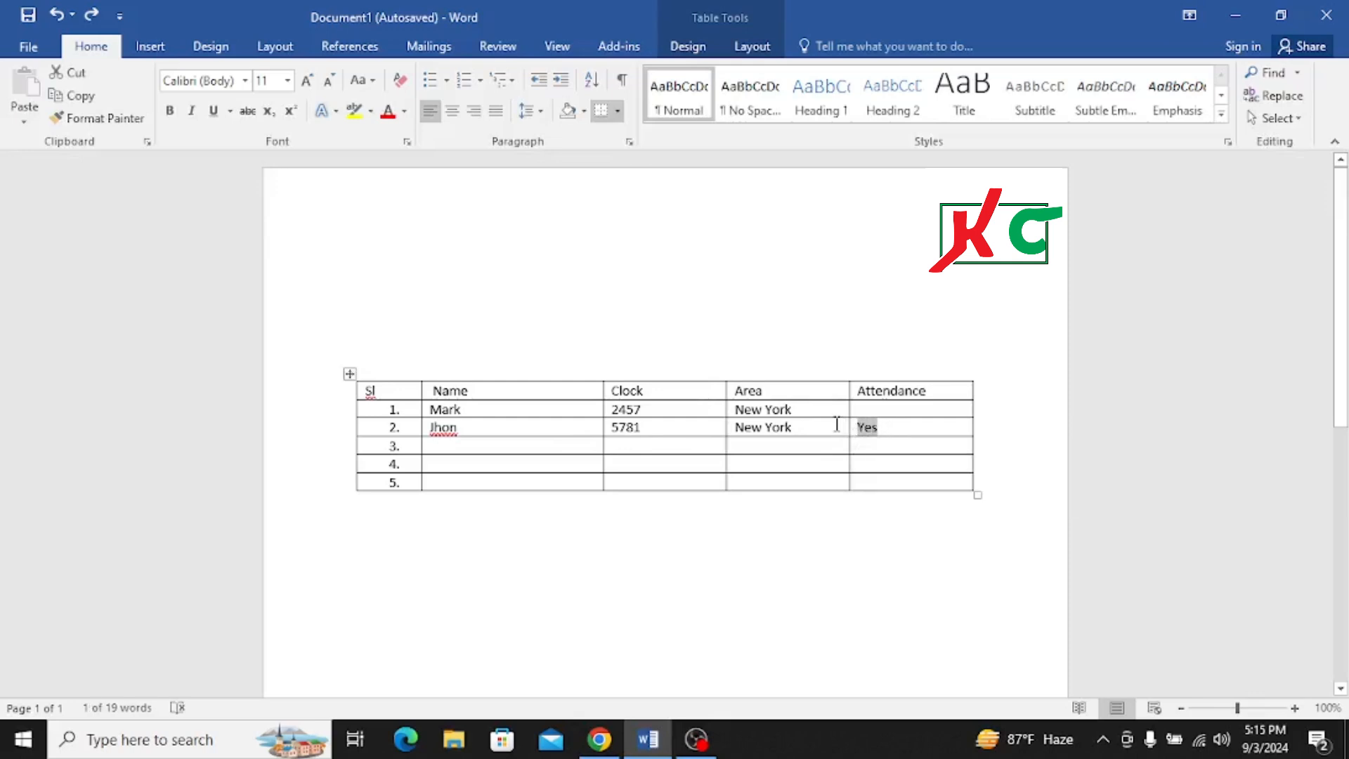
pyautogui.hotkey('ctrl', 'x')
pyautogui.click(877, 409)
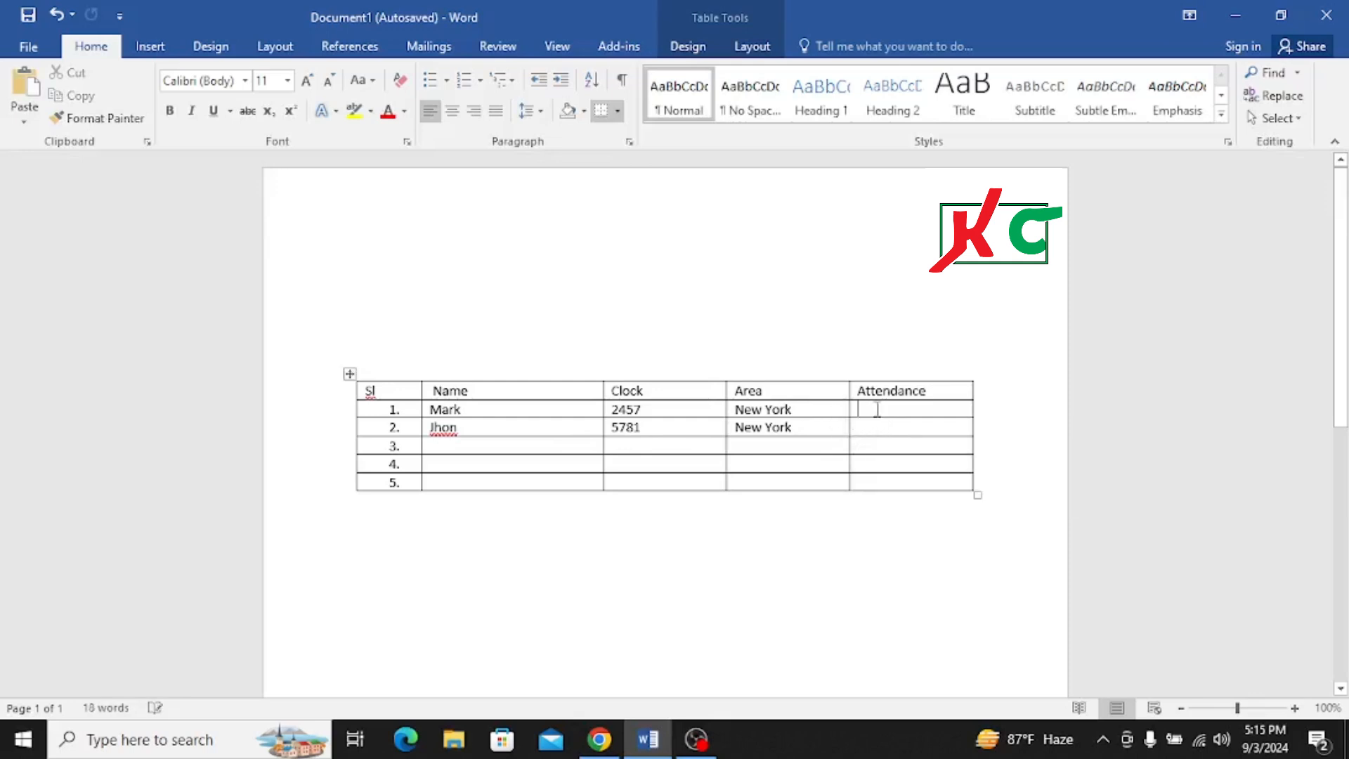
pyautogui.hotkey('ctrl', 'v')
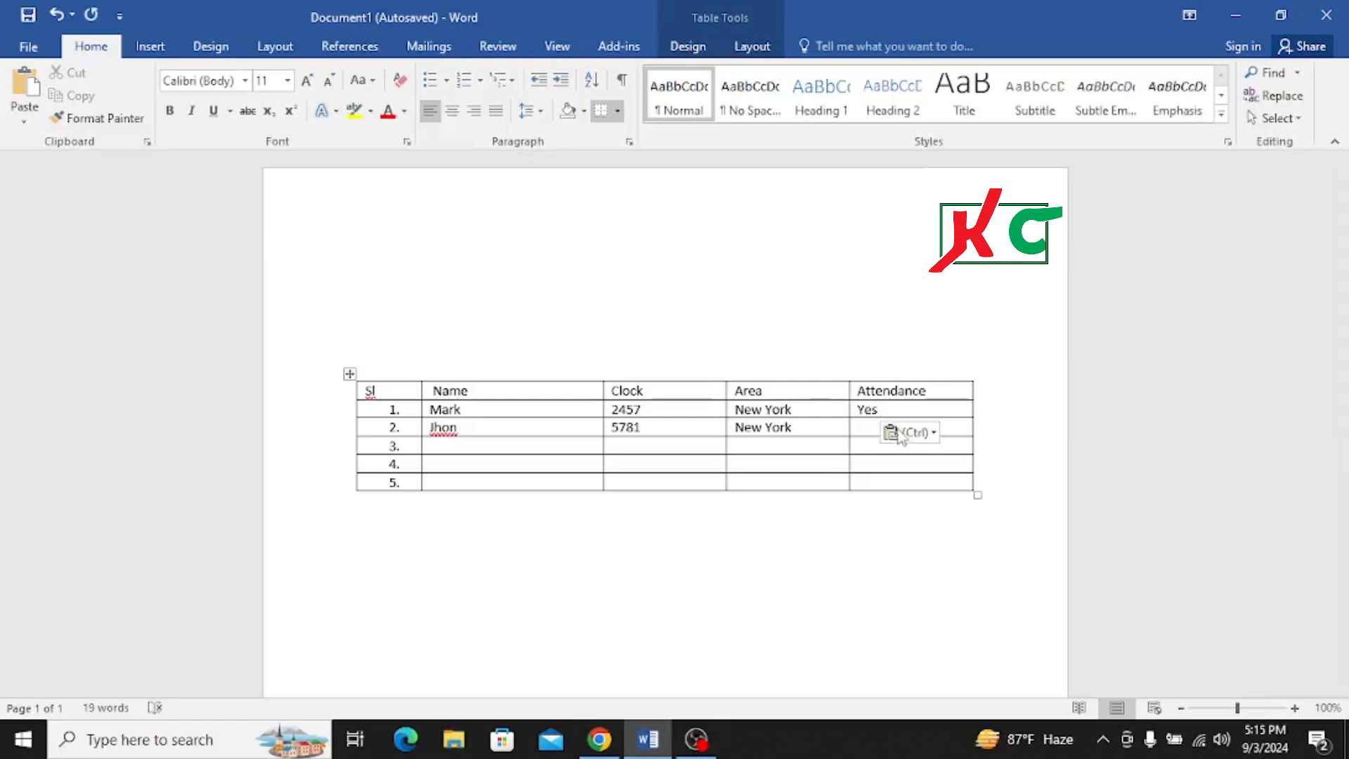
pyautogui.click(848, 463)
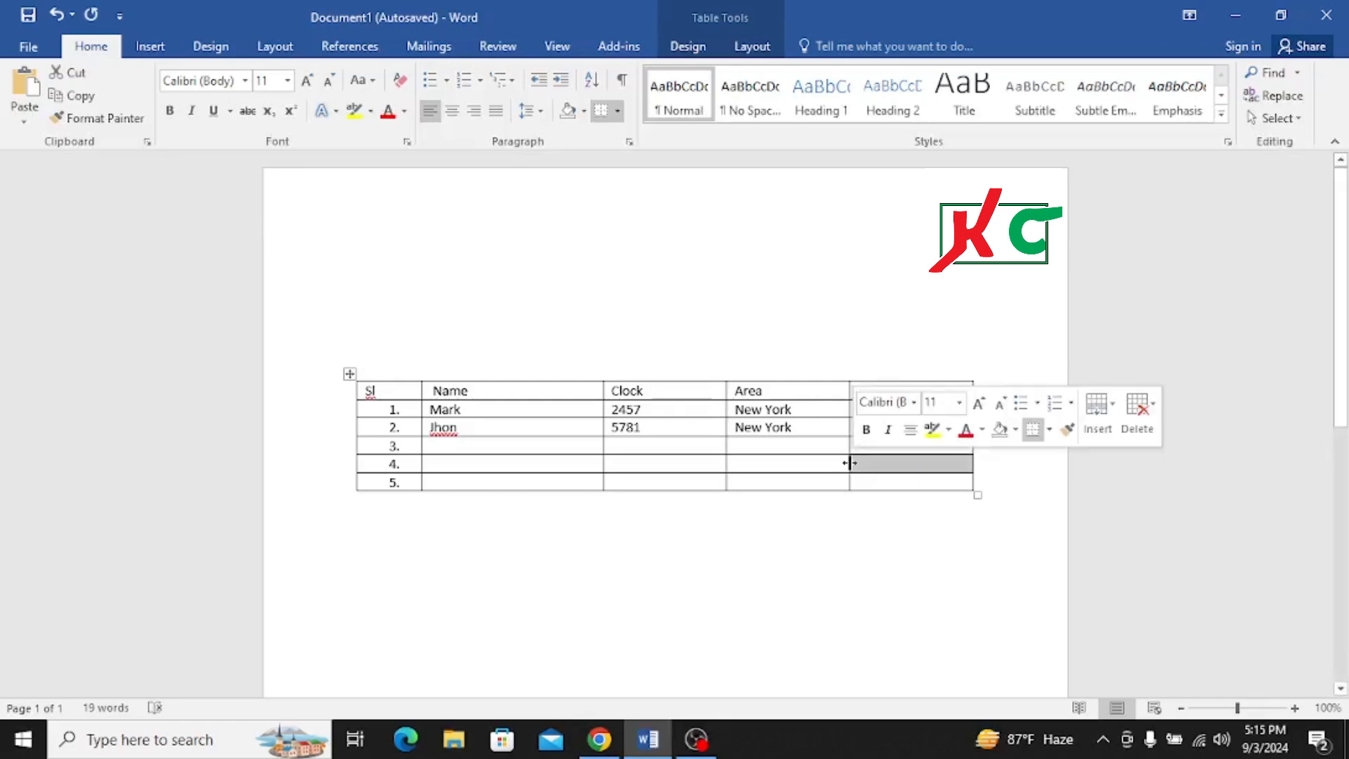
pyautogui.click(813, 461)
pyautogui.click(788, 393)
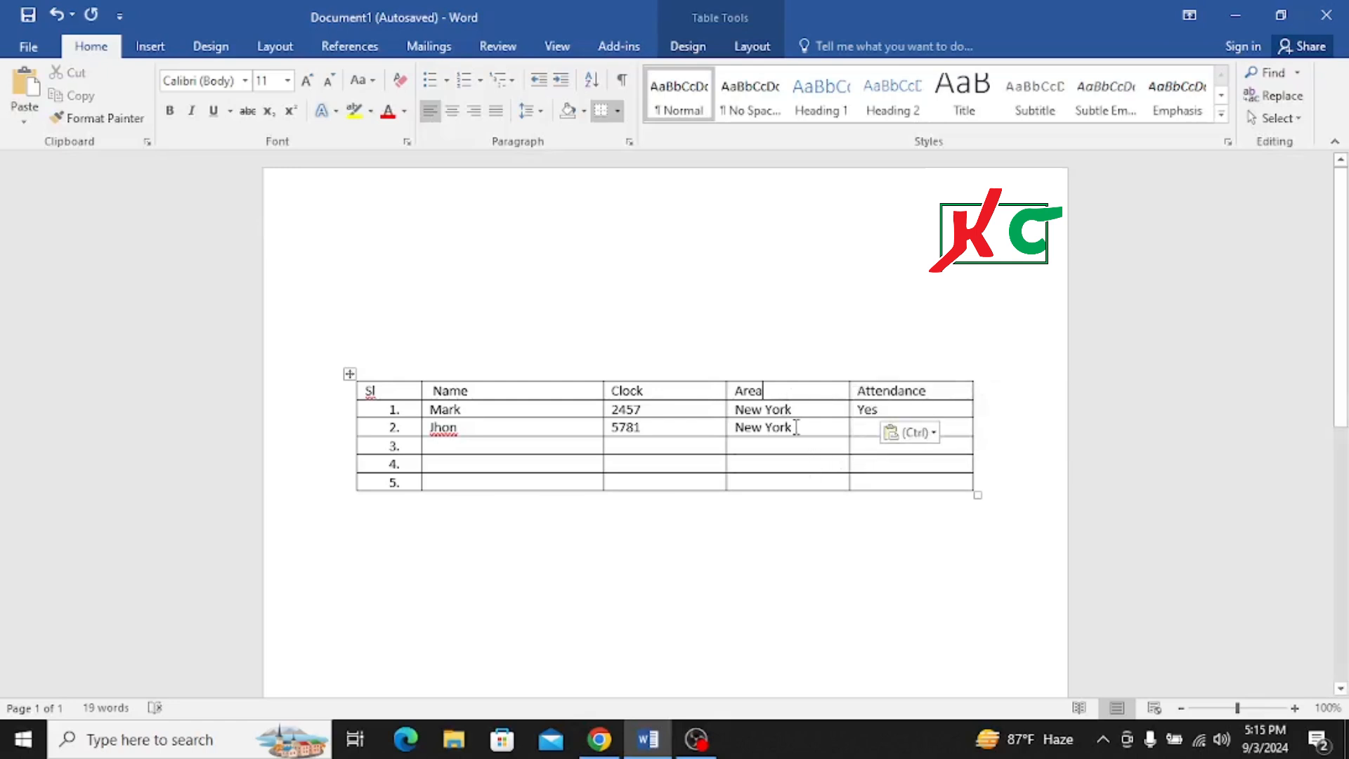
pyautogui.click(845, 590)
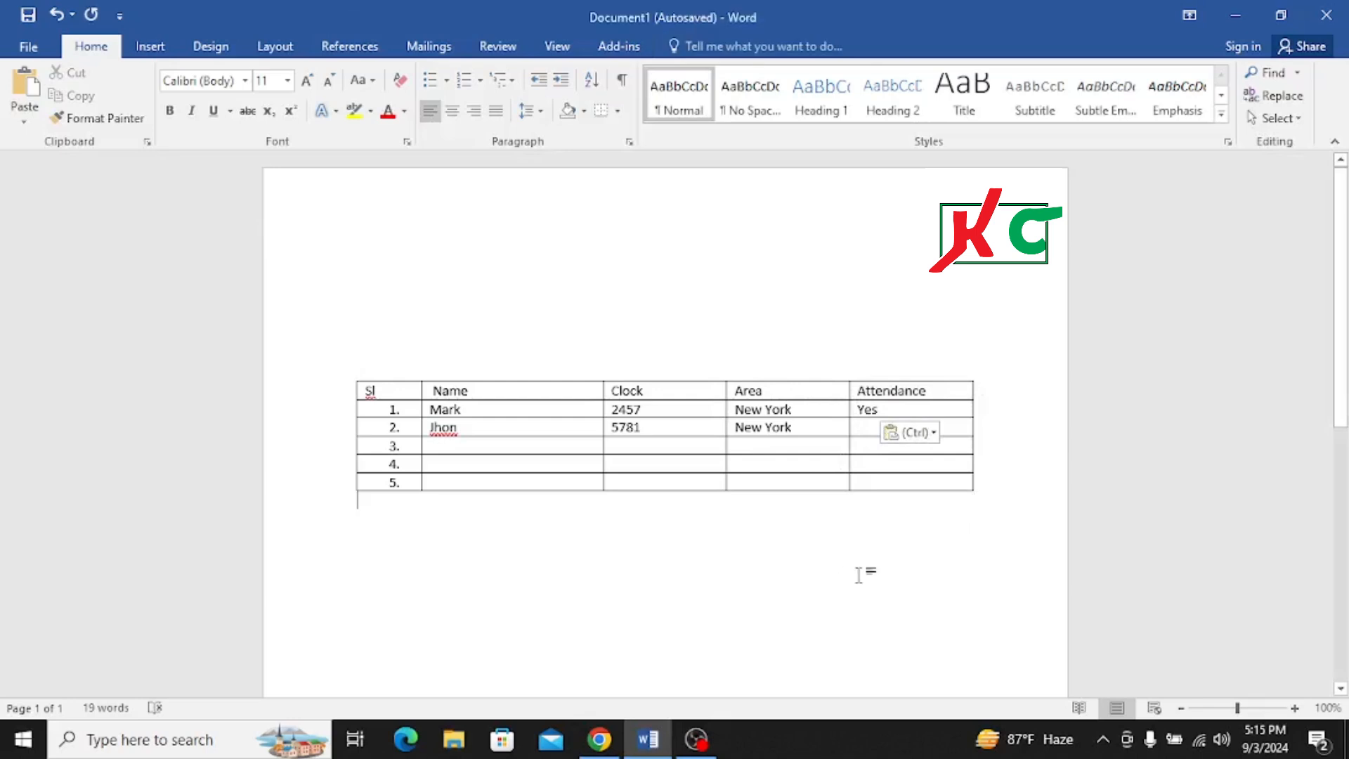
pyautogui.rightClick(571, 555)
pyautogui.click(476, 557)
pyautogui.click(588, 301)
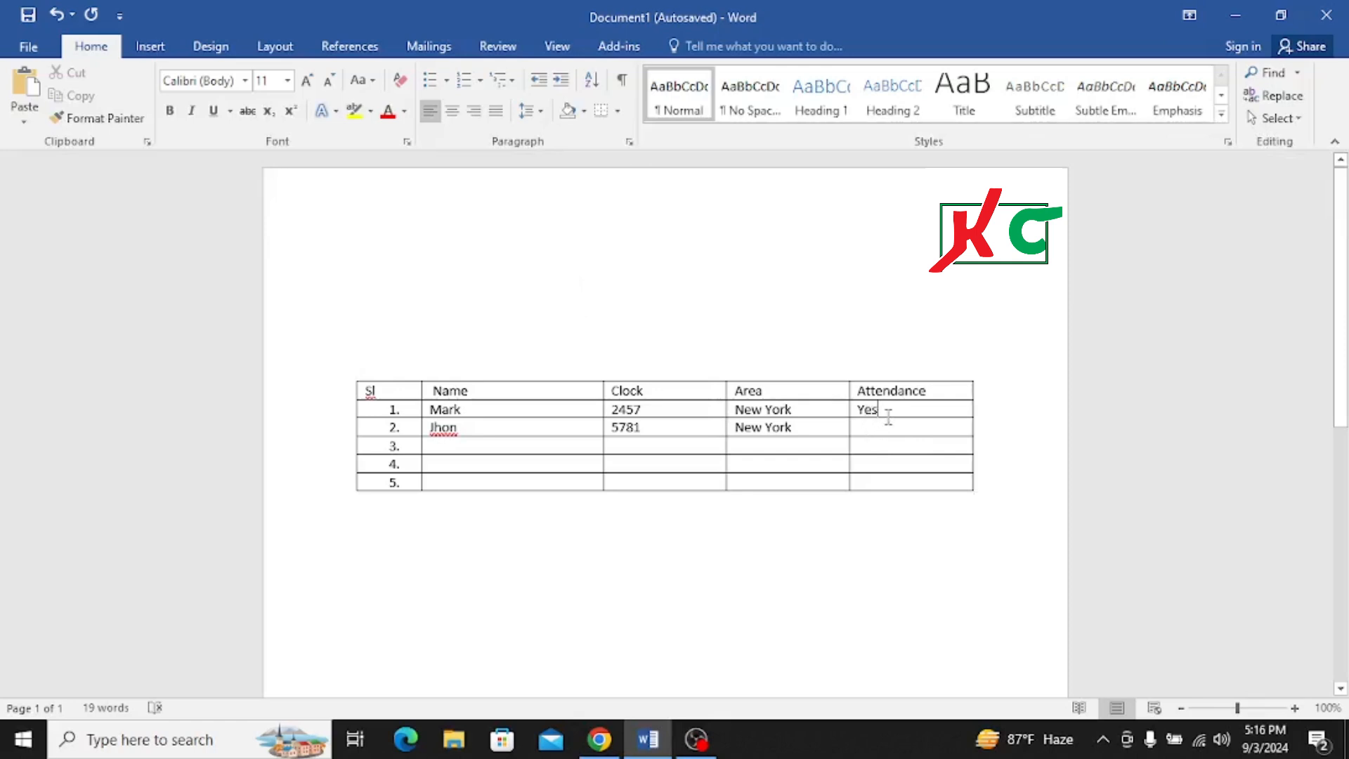
# - Merge the Attendance cells of rows 1 and 2 into one cell
pyautogui.click(885, 416)
pyautogui.moveTo(853, 420); pyautogui.dragTo(909, 420)
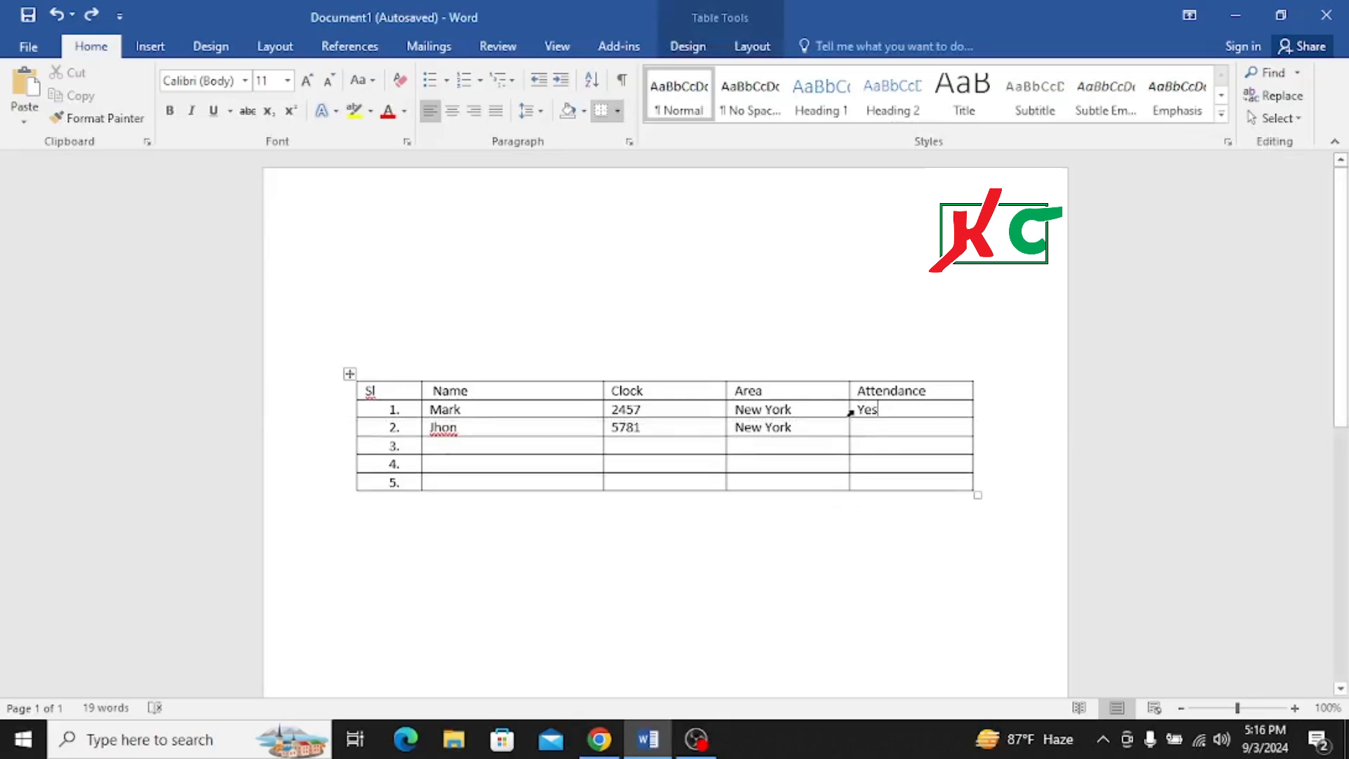
pyautogui.moveTo(868, 410); pyautogui.dragTo(921, 425)
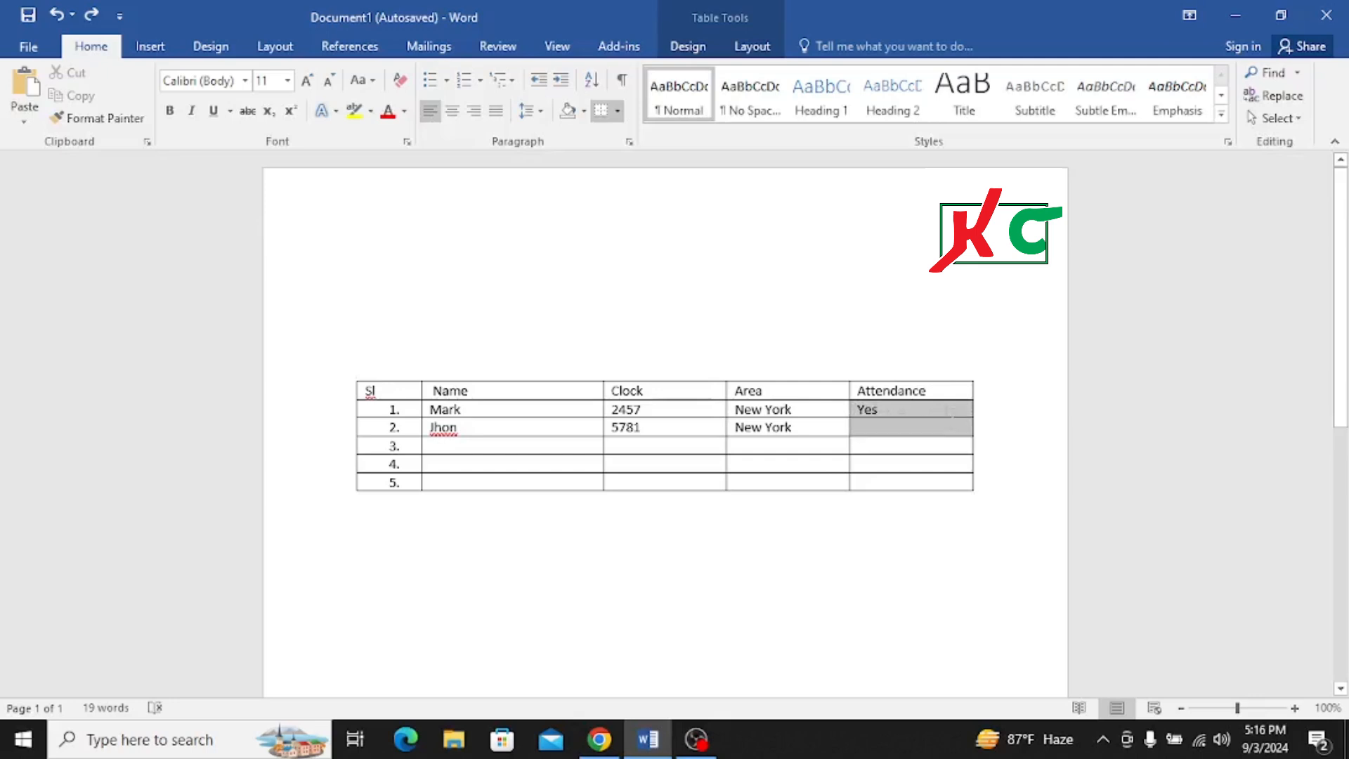
pyautogui.rightClick(918, 414)
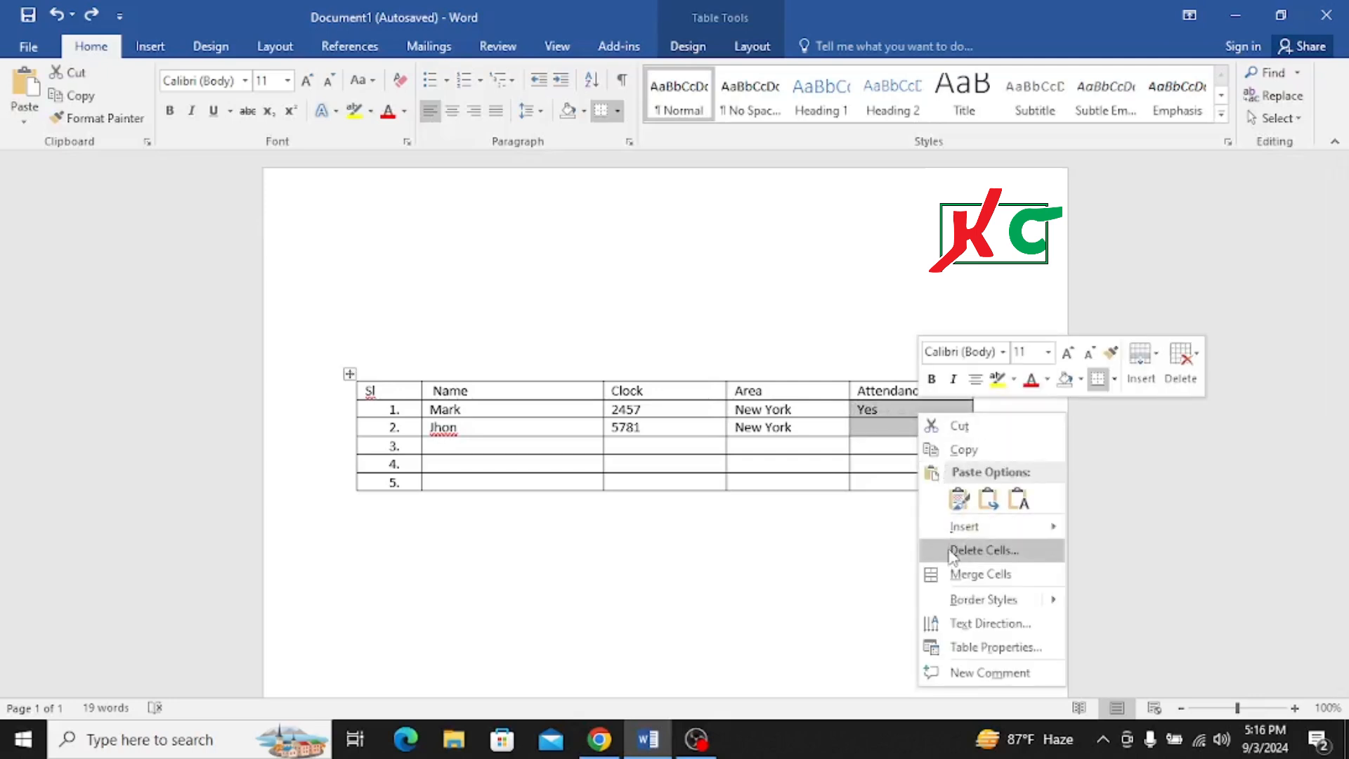
pyautogui.click(942, 574)
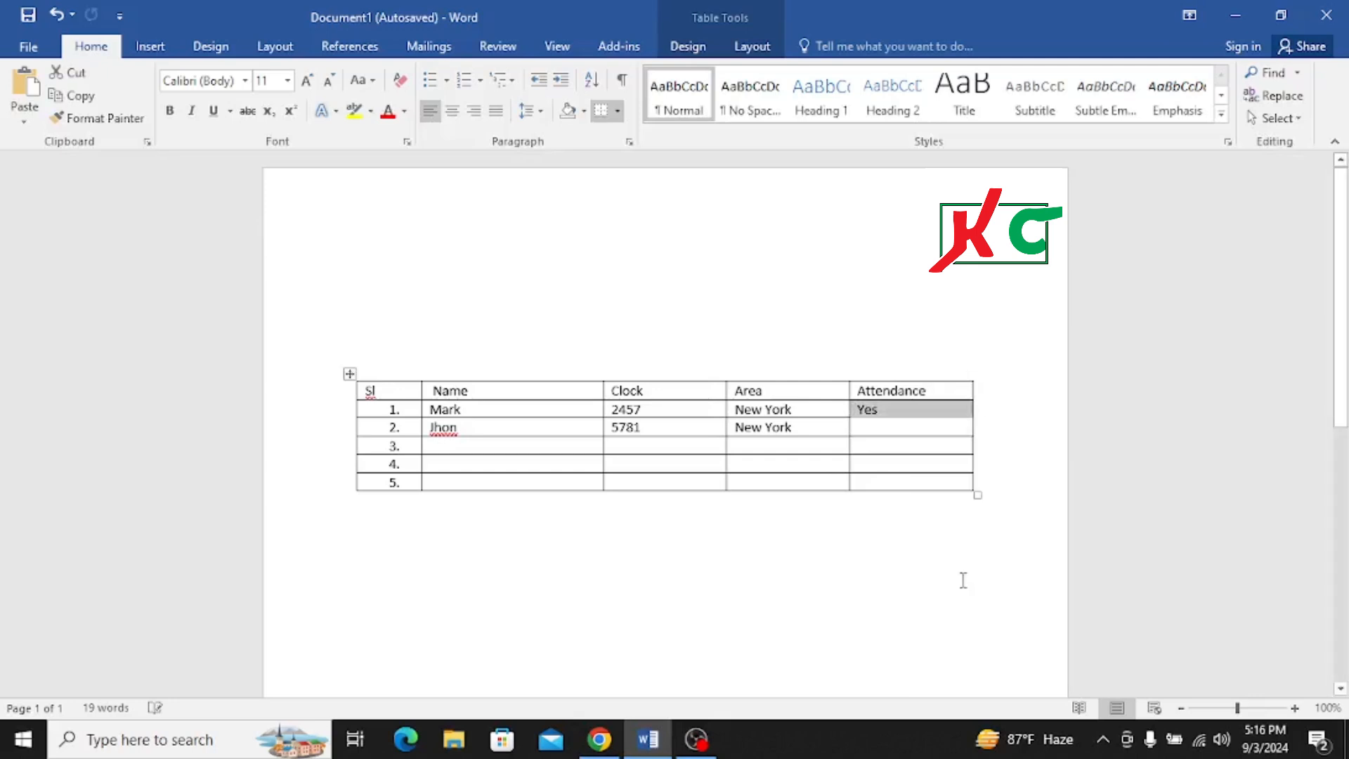
pyautogui.click(897, 427)
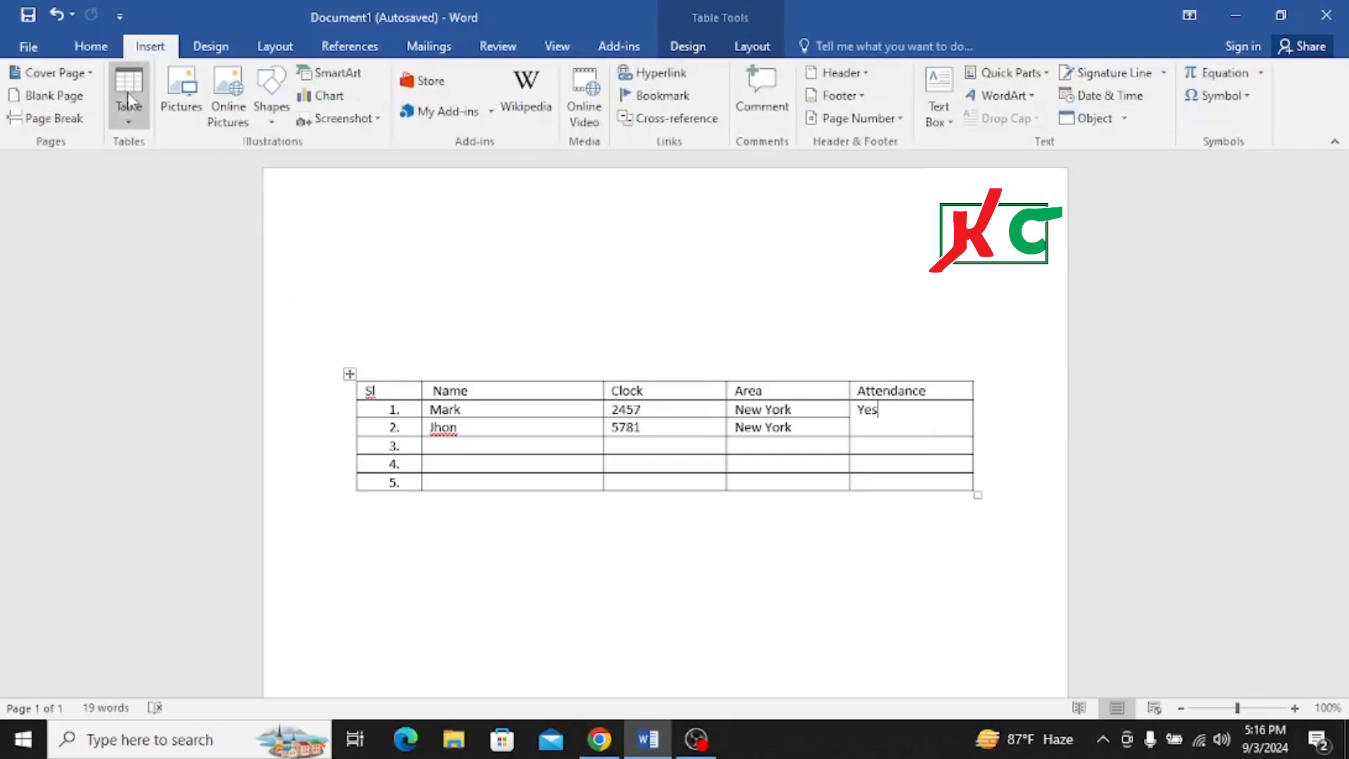
# - Split the merged Attendance cell back into rows 1 and 2 by drawing a horizontal border across it with Draw Table
pyautogui.click(129, 119)
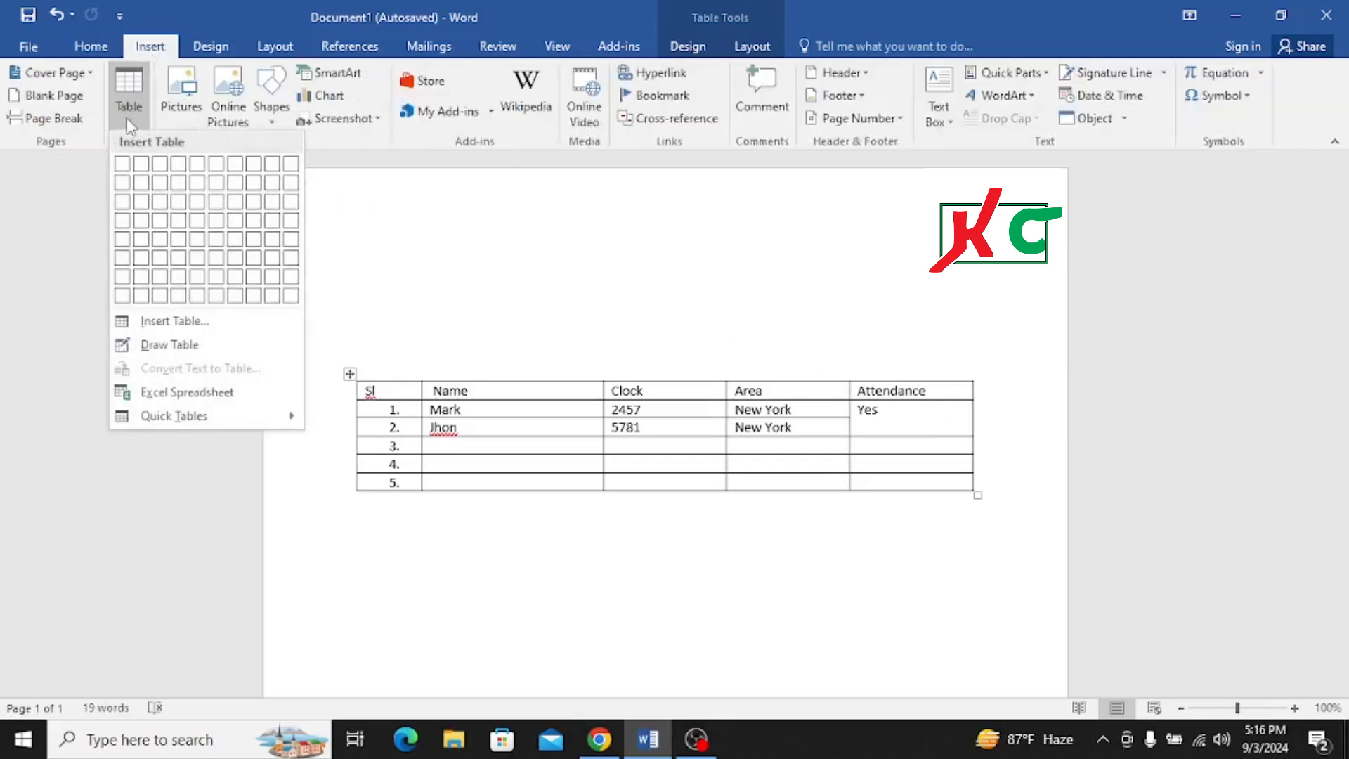
pyautogui.click(169, 345)
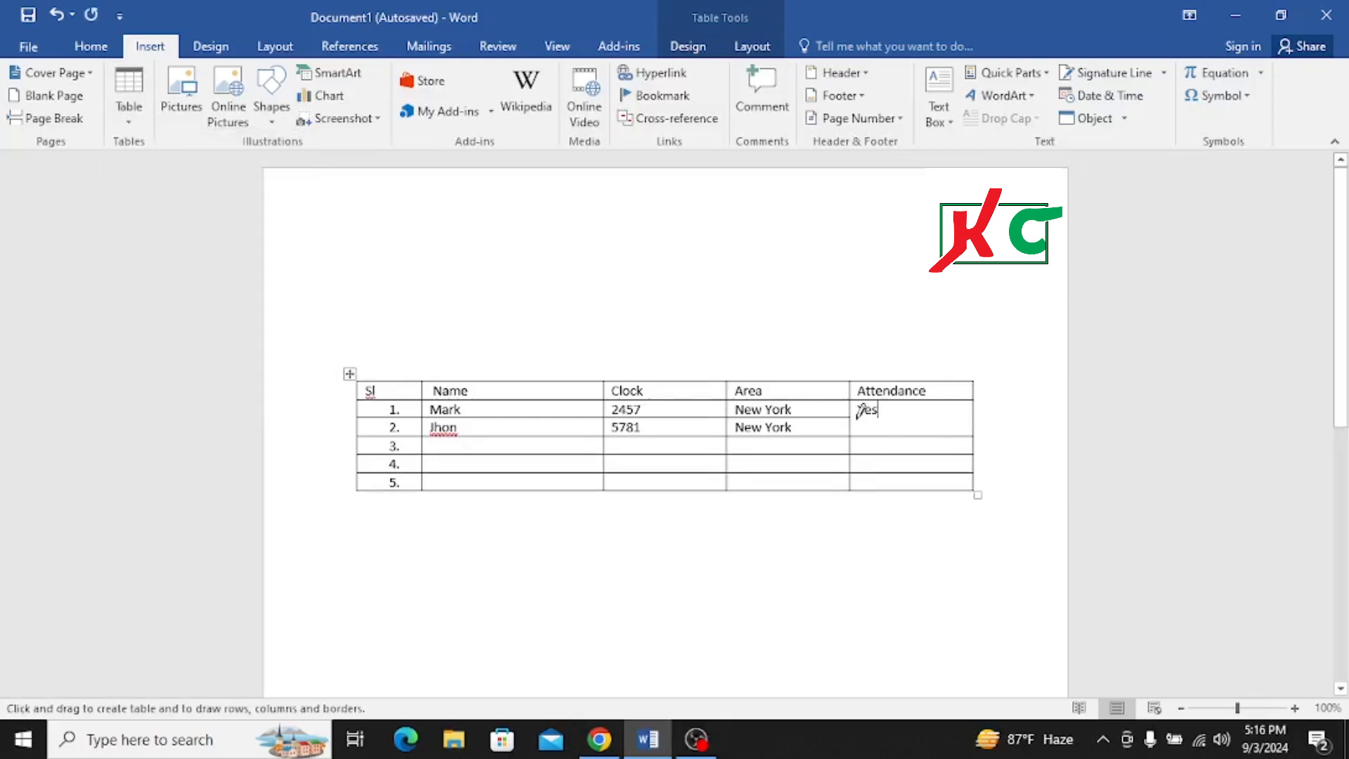
pyautogui.moveTo(864, 418); pyautogui.dragTo(954, 417)
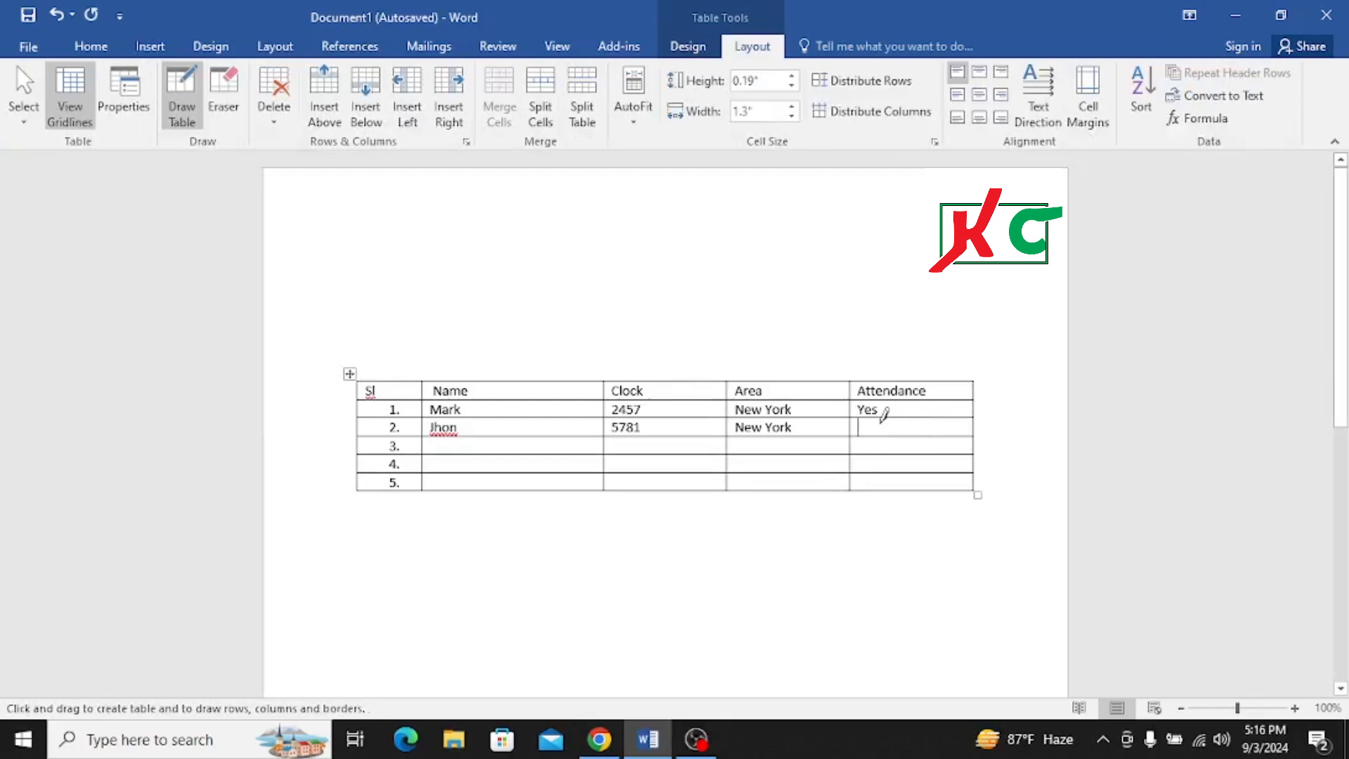
pyautogui.click(572, 293)
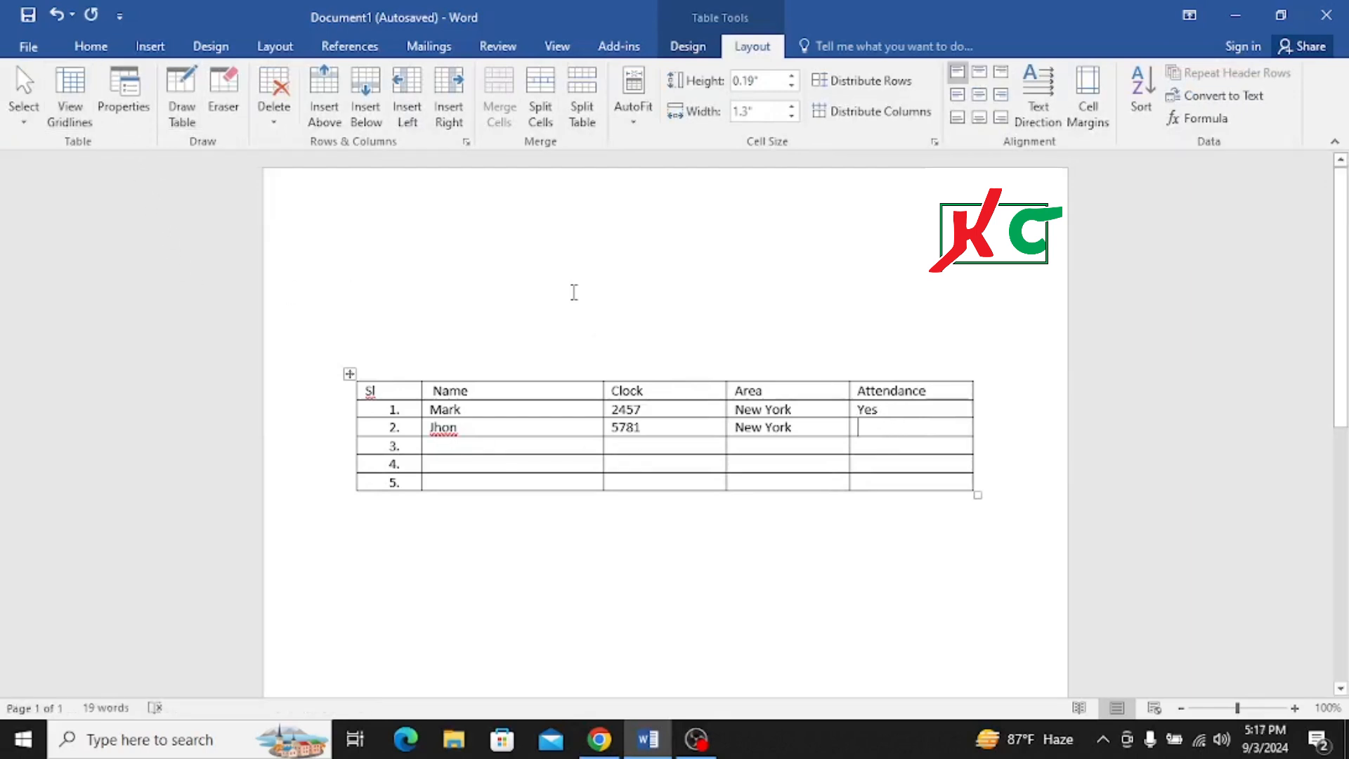
pyautogui.click(579, 514)
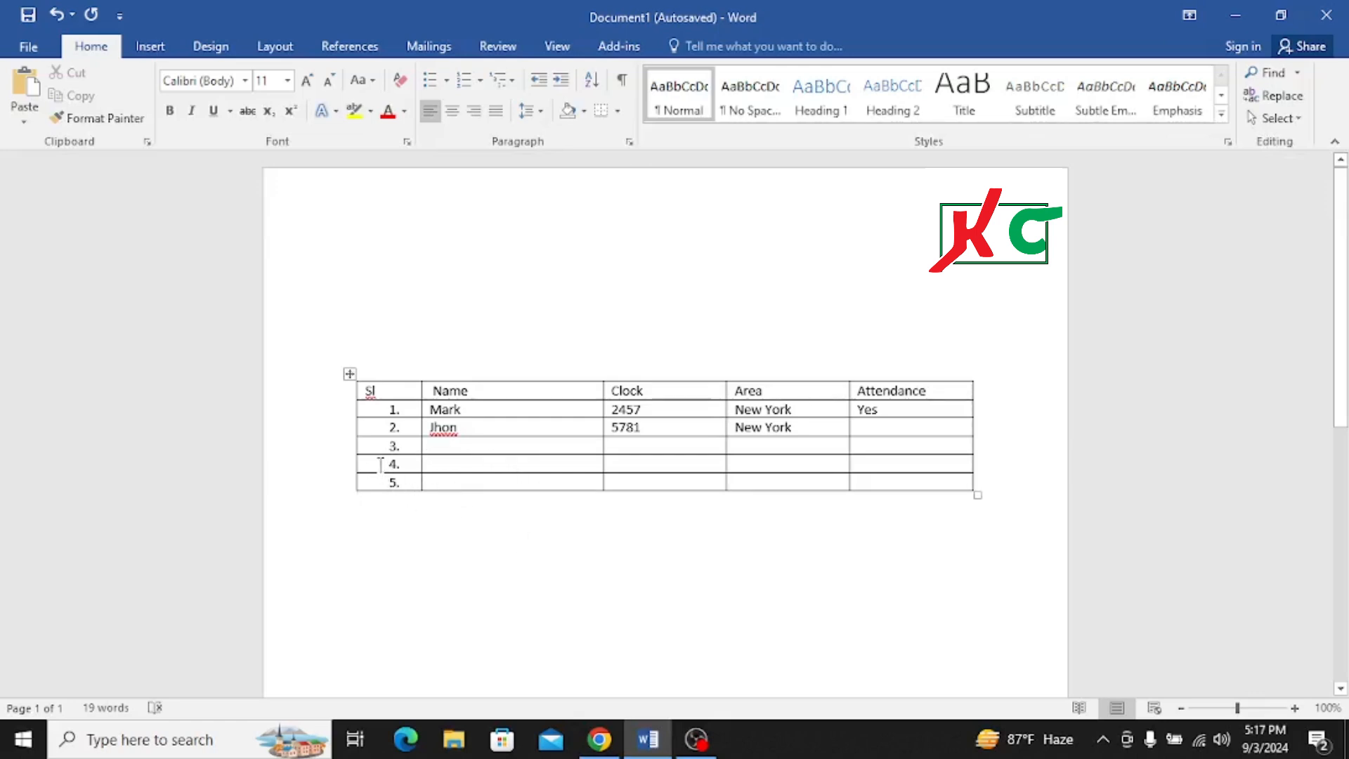
# - Move rows 4 and 5 down out of the table so they form a separate table below row 3
pyautogui.moveTo(368, 463); pyautogui.dragTo(468, 472)
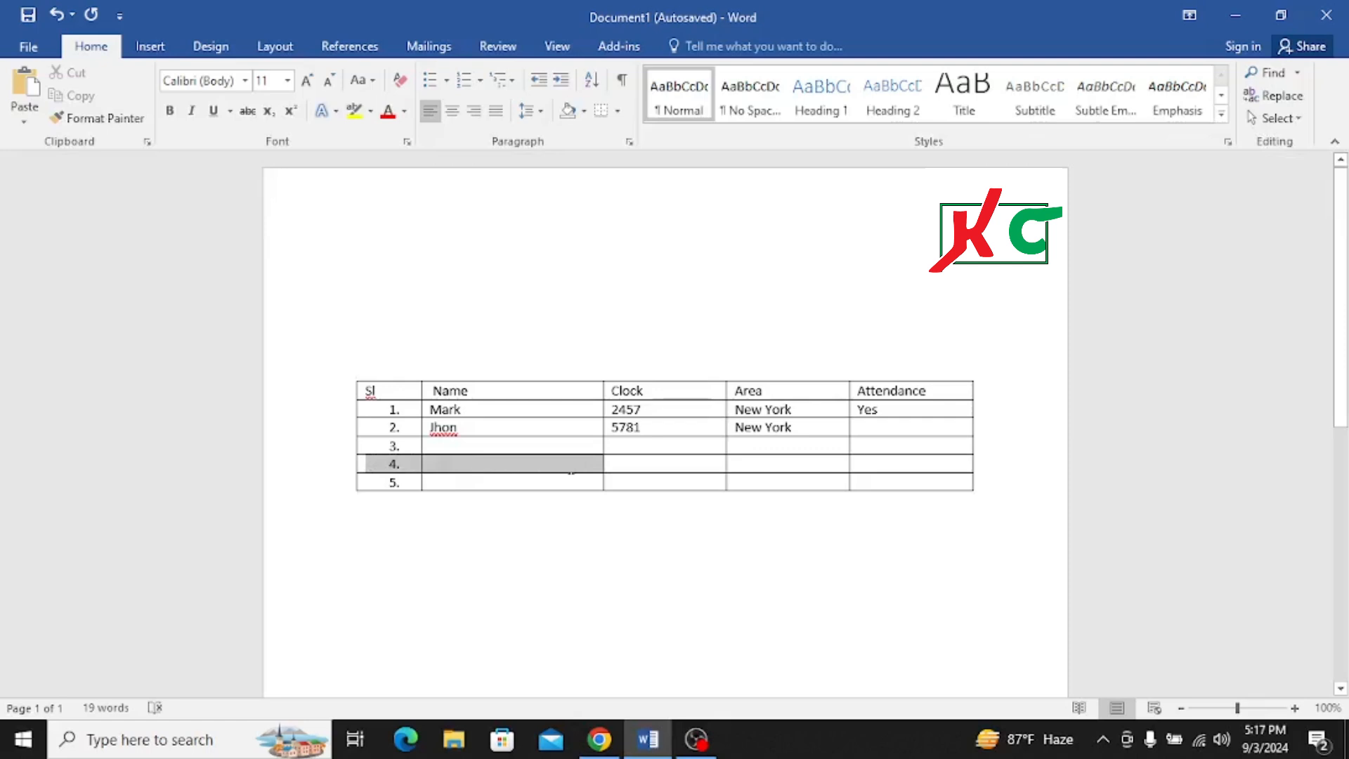
pyautogui.moveTo(571, 471); pyautogui.dragTo(912, 473)
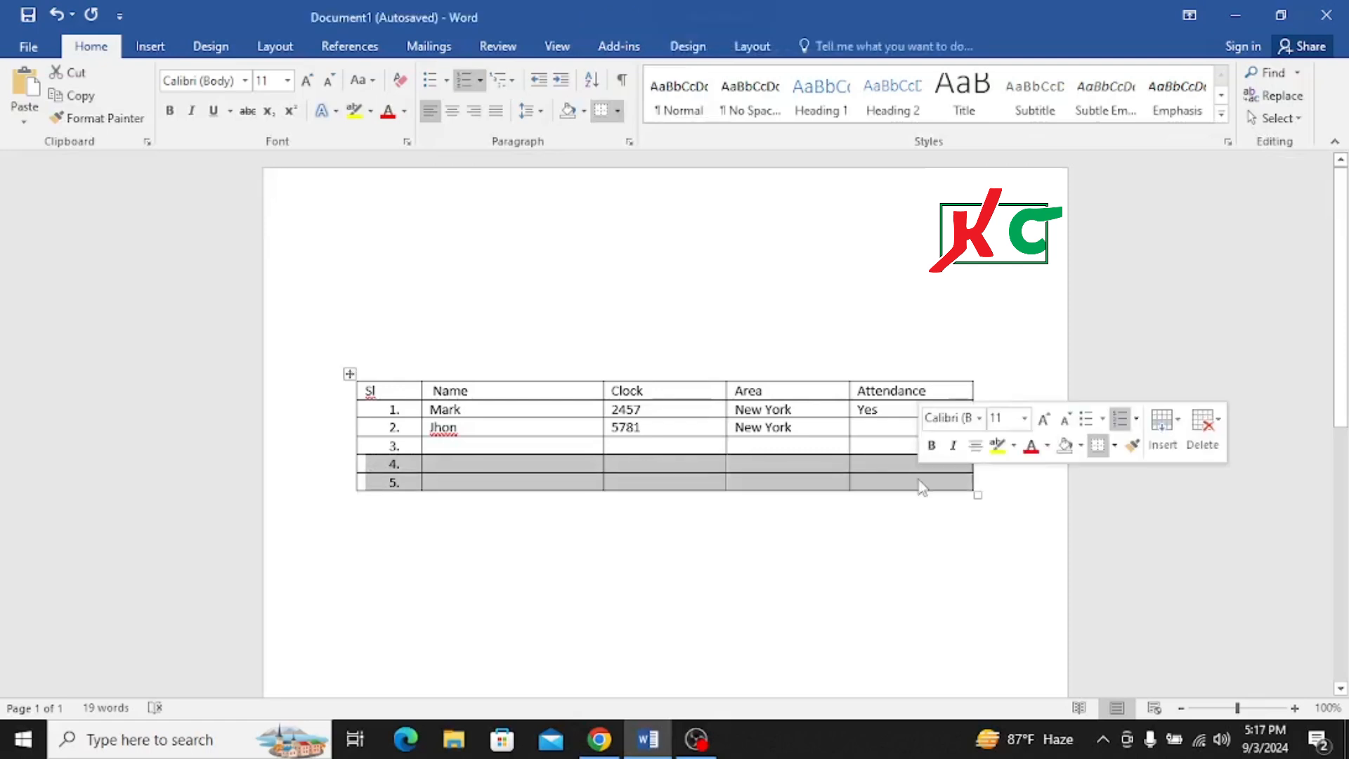
pyautogui.hotkey('shift', 'alt', 'Down')
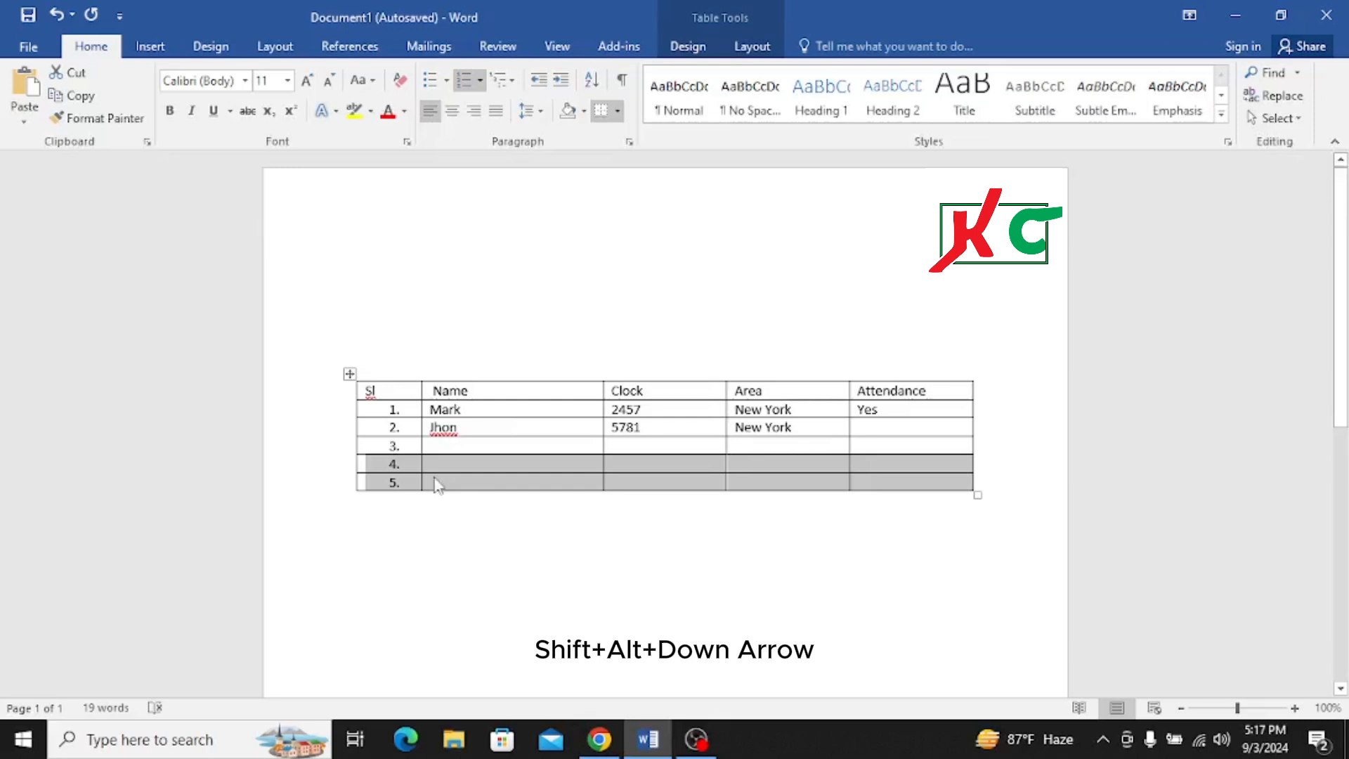
pyautogui.hotkey('shift', 'alt', 'Down')
pyautogui.hotkey('shift', 'alt', 'Down')
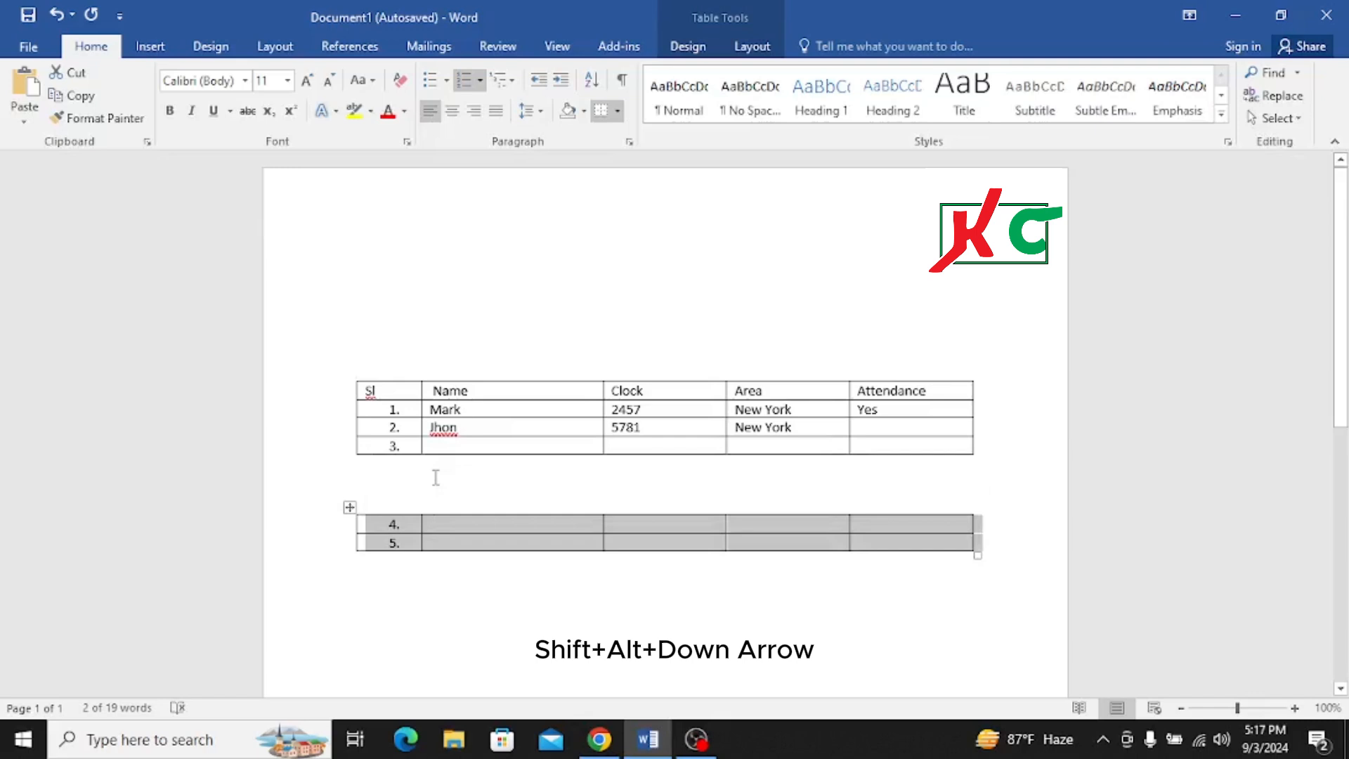
pyautogui.click(455, 478)
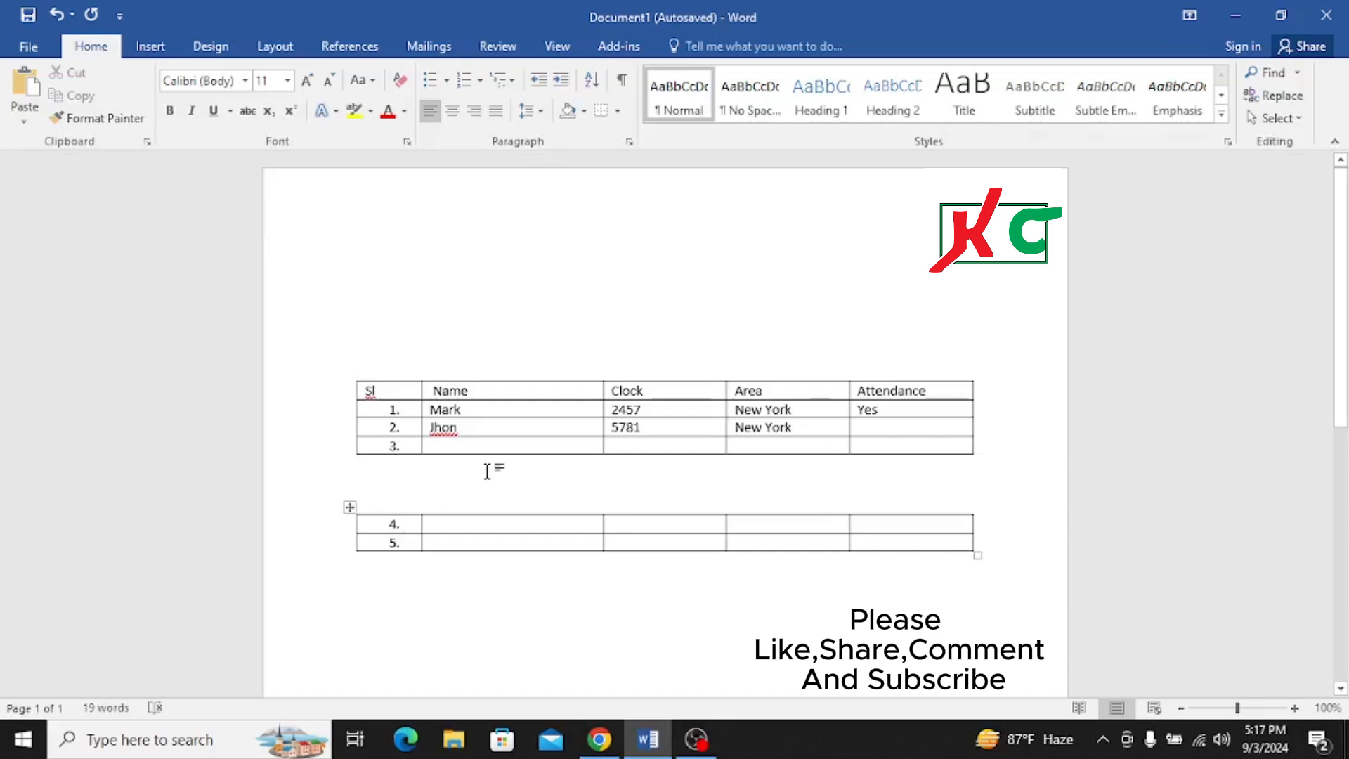
# - Move row 3 down out of the upper table and attach it above row 4 in the lower table
pyautogui.moveTo(380, 444); pyautogui.dragTo(902, 456)
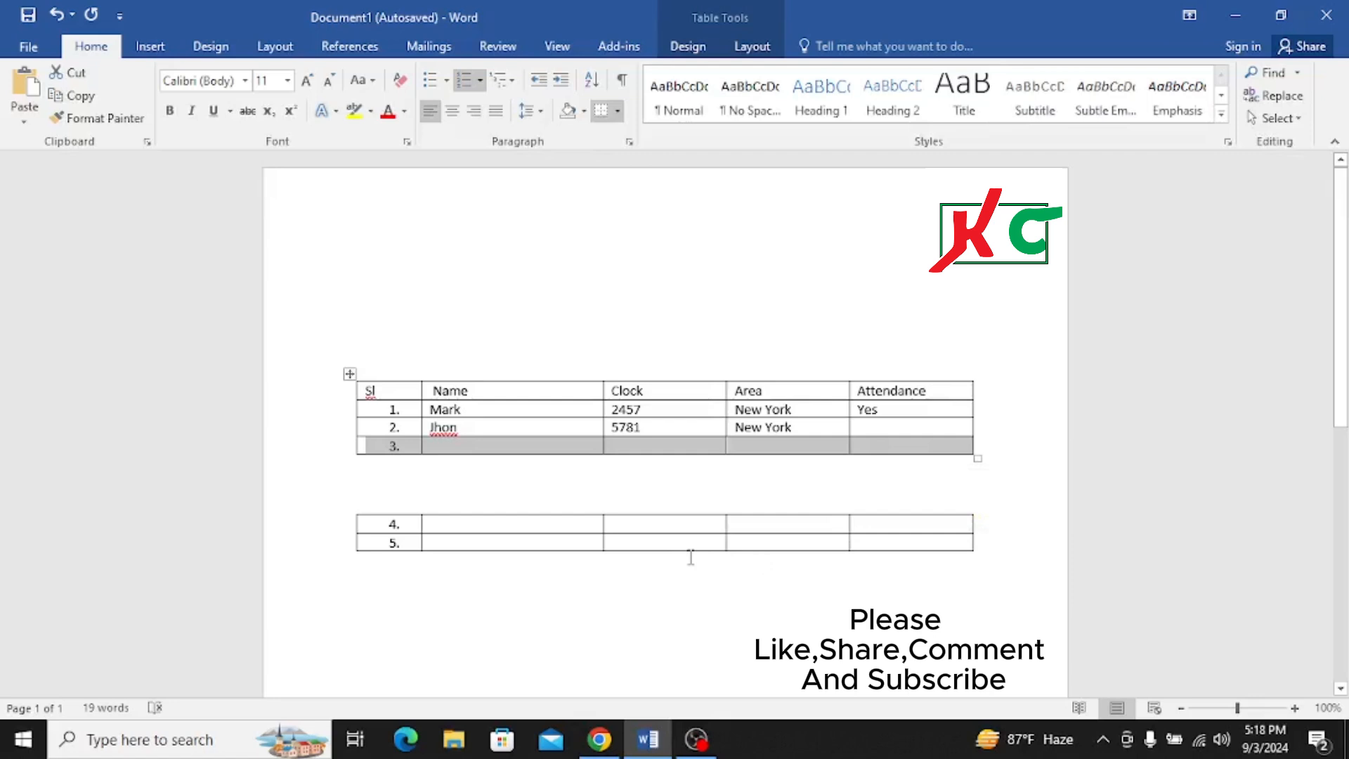
pyautogui.hotkey('ctrl', 'shift', 'Return')
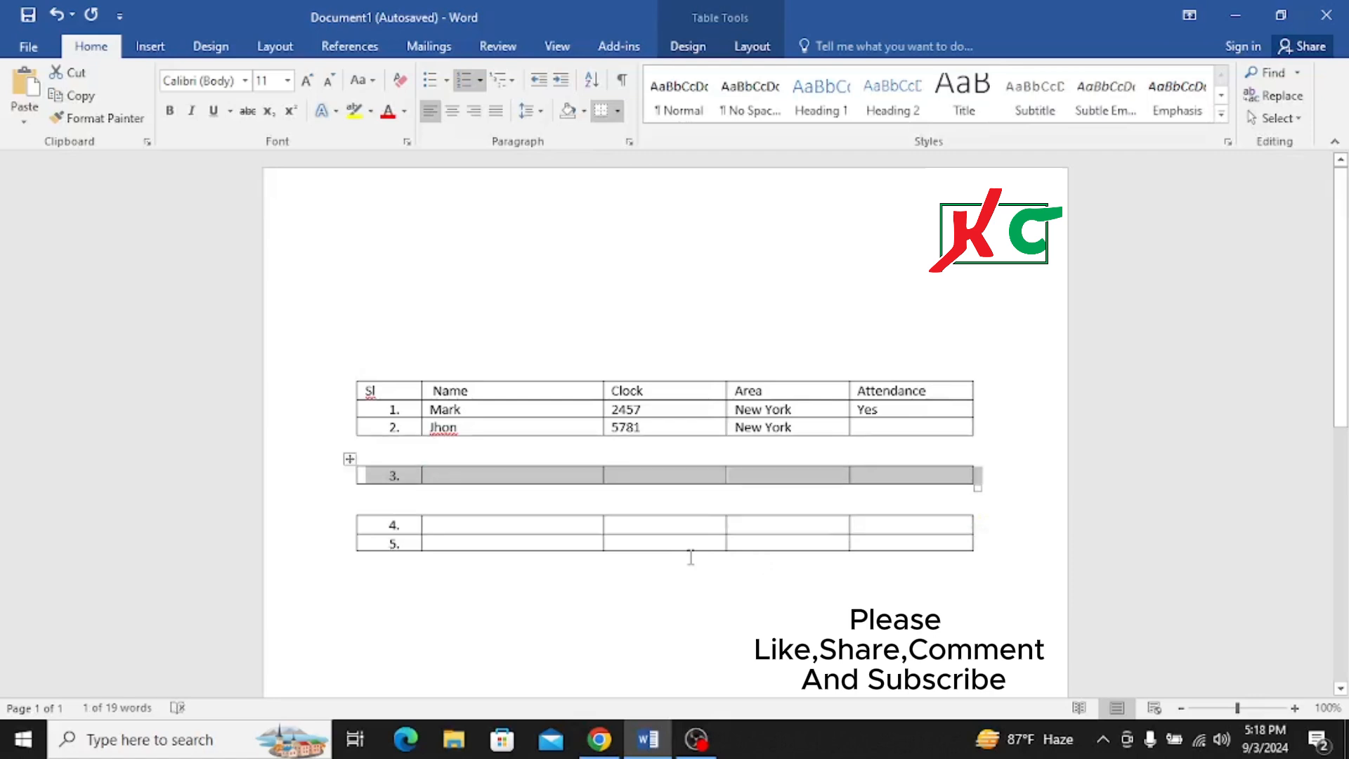
pyautogui.hotkey('alt', 'shift', 'Down')
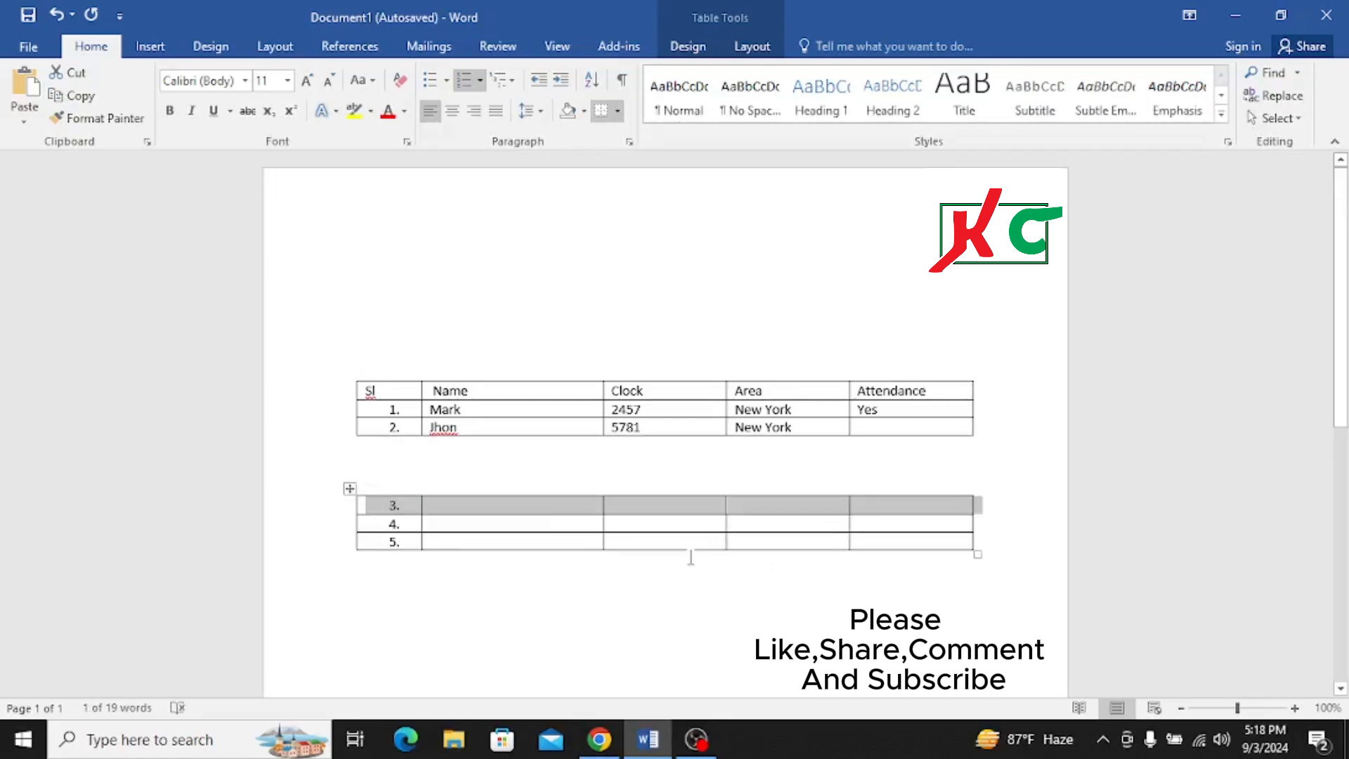